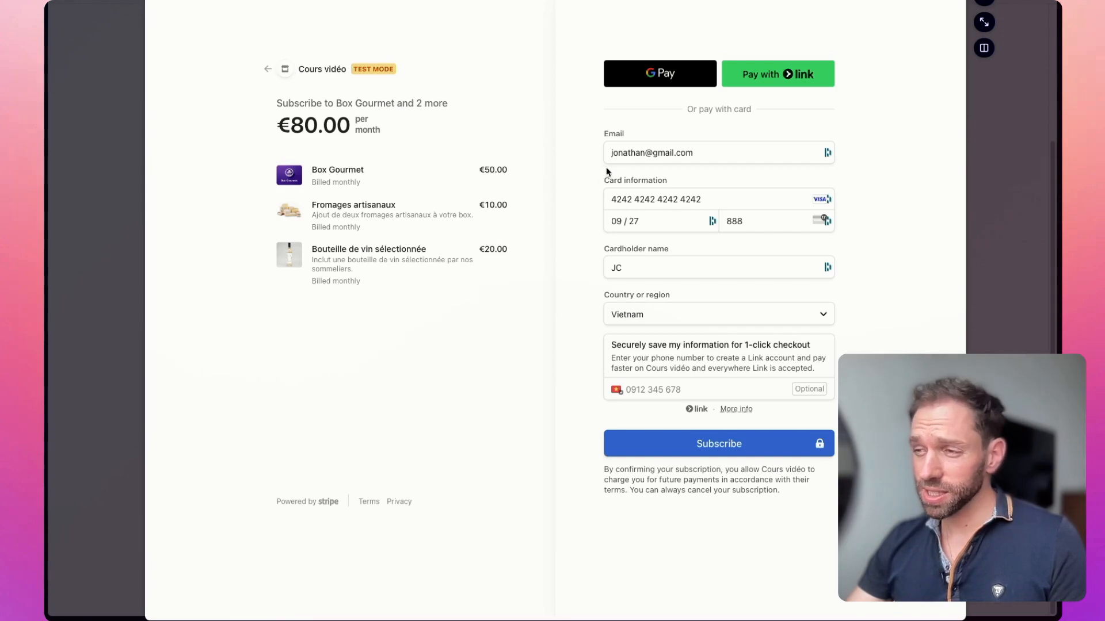
Step: Submit the test subscription for Box Gourmet with its two extras, and leave the payment confirmation page
left_click(708, 437)
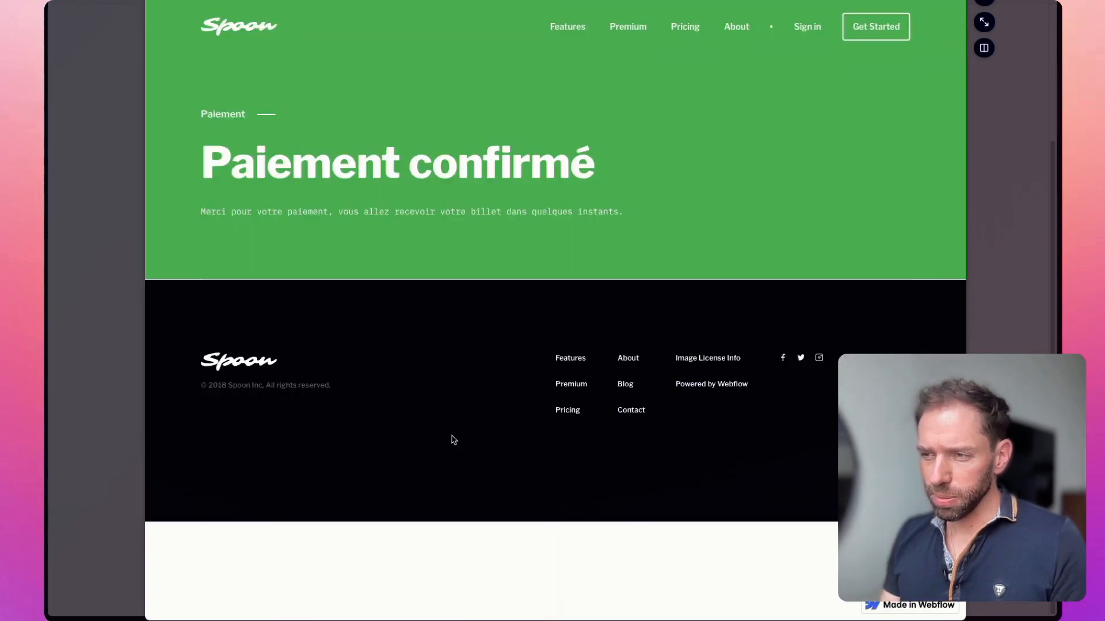
left_click(88, 316)
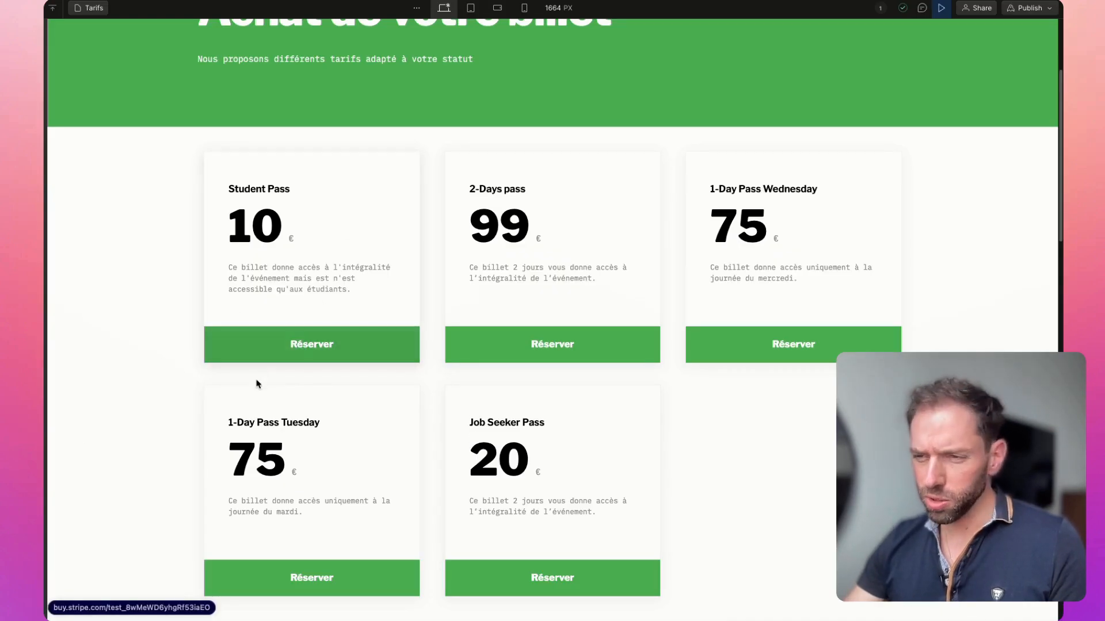
Step: Copy the Student Pass booking link and load it with a prefilled_email parameter holding the test customer's e-mail
right_click(316, 351)
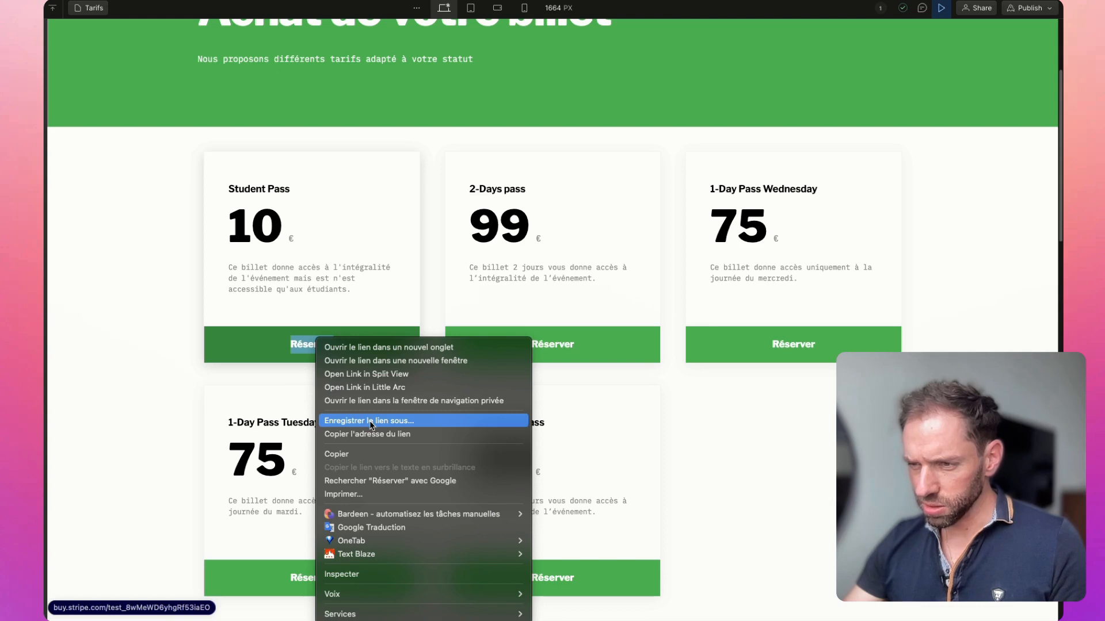
left_click(370, 436)
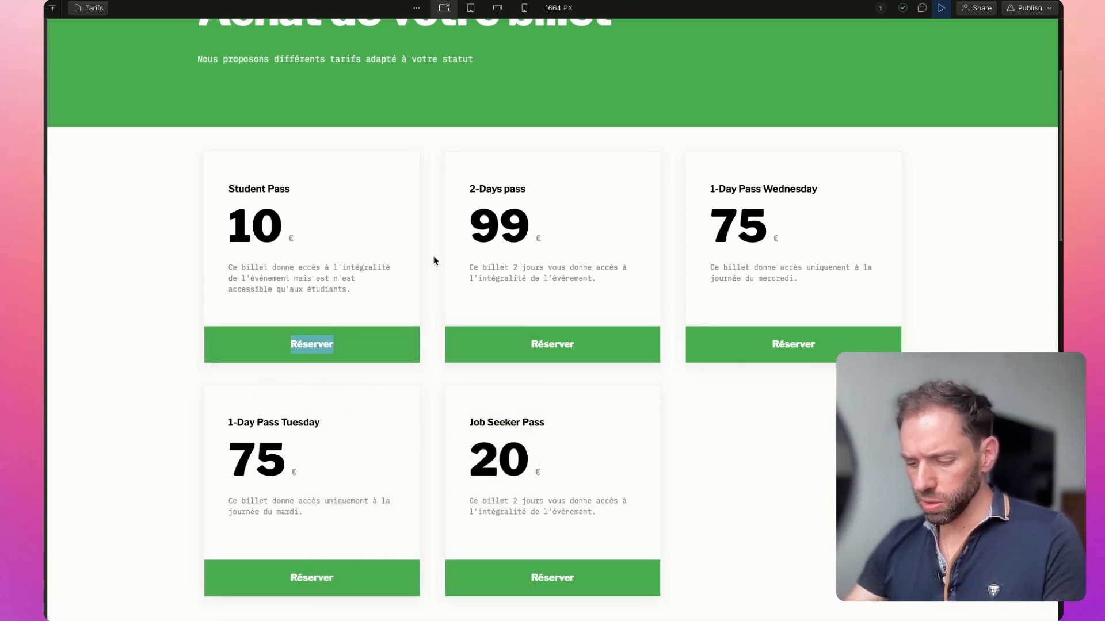
key("super+k")
type("https://buy.stripe.com/test_8wMeWD6yhgRf53iaEO")
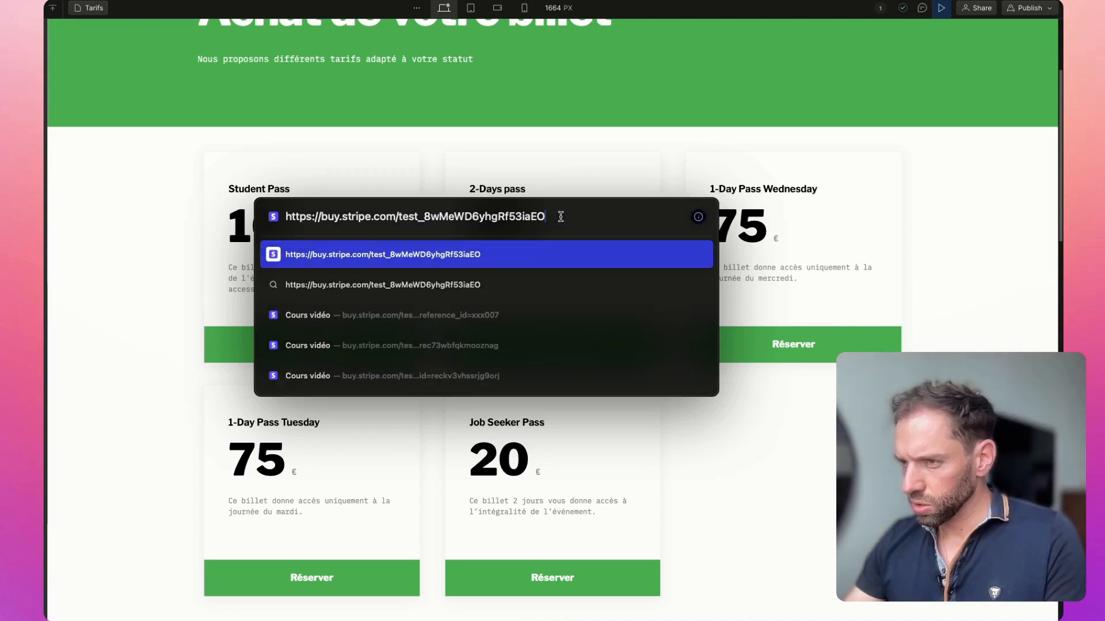
key("super+v")
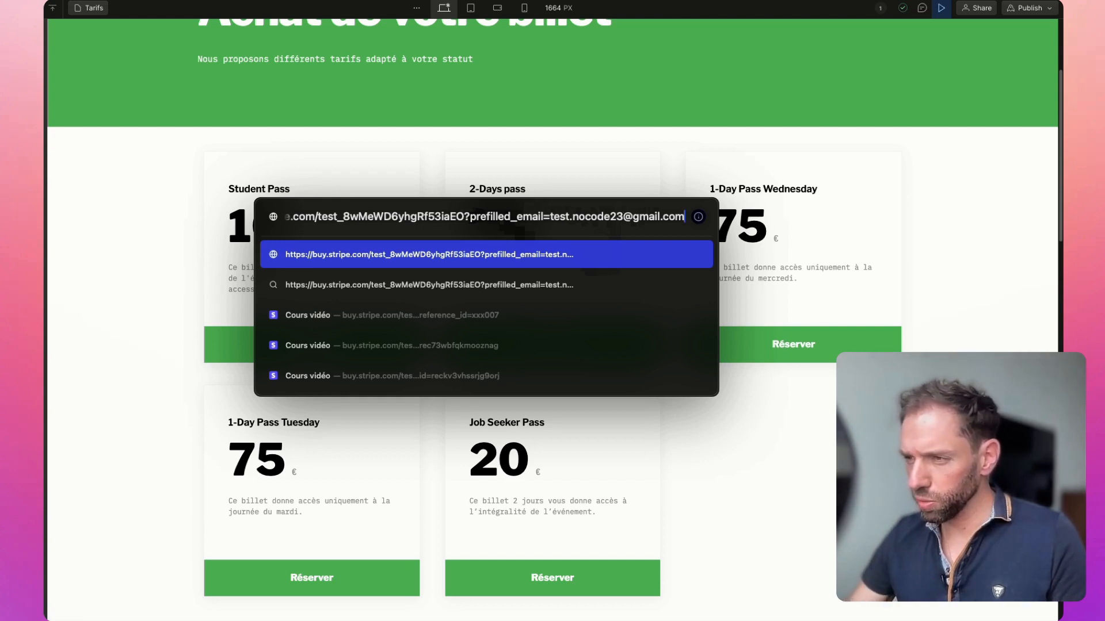
key("Return")
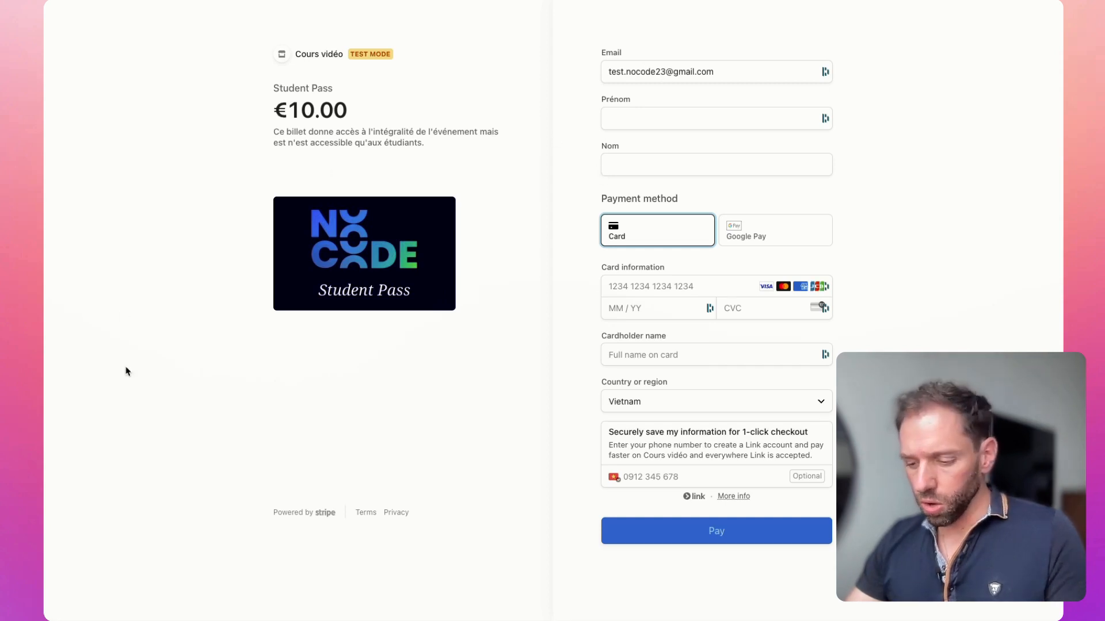
Step: Load the Student Pass payment link with prefilled_email and client_reference_id parameters, and submit the card payment
key("super+t")
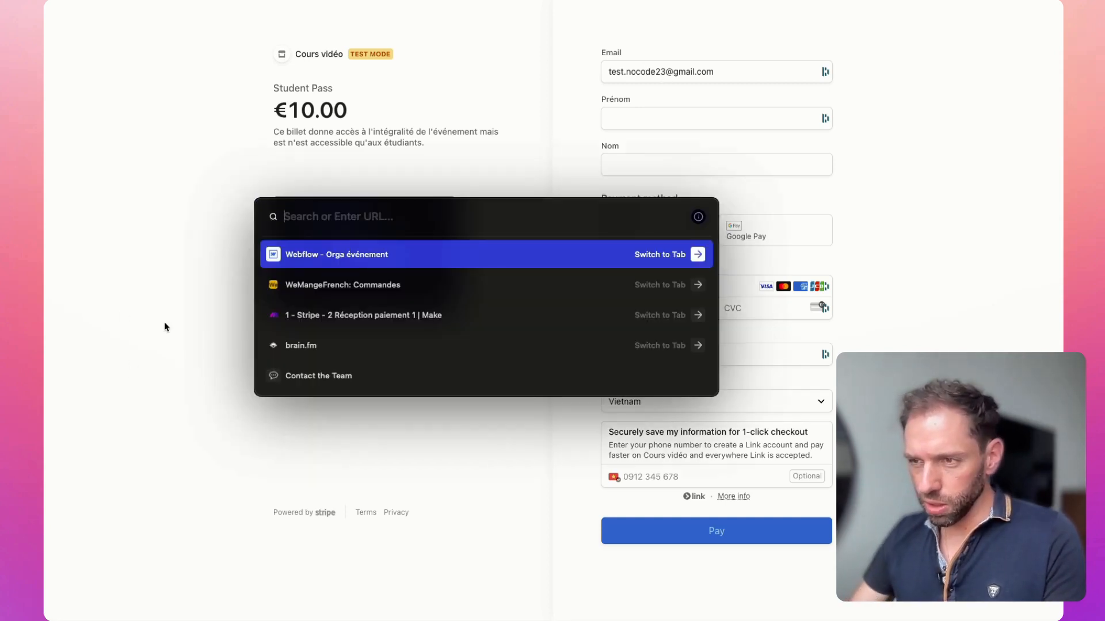
key("super+v")
key("super+a")
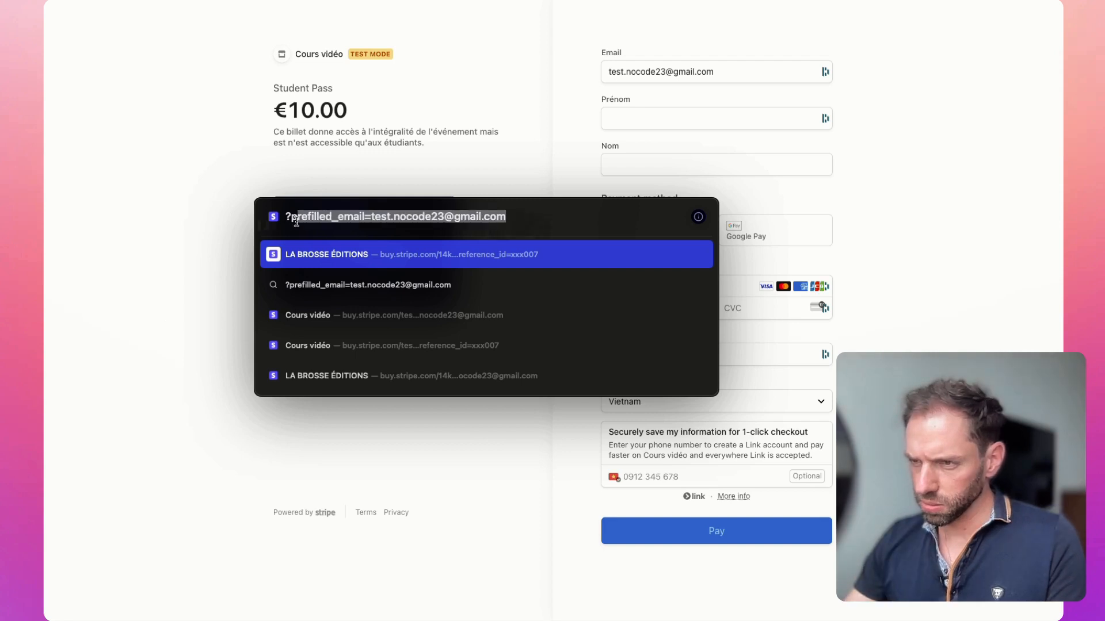
key("super+v")
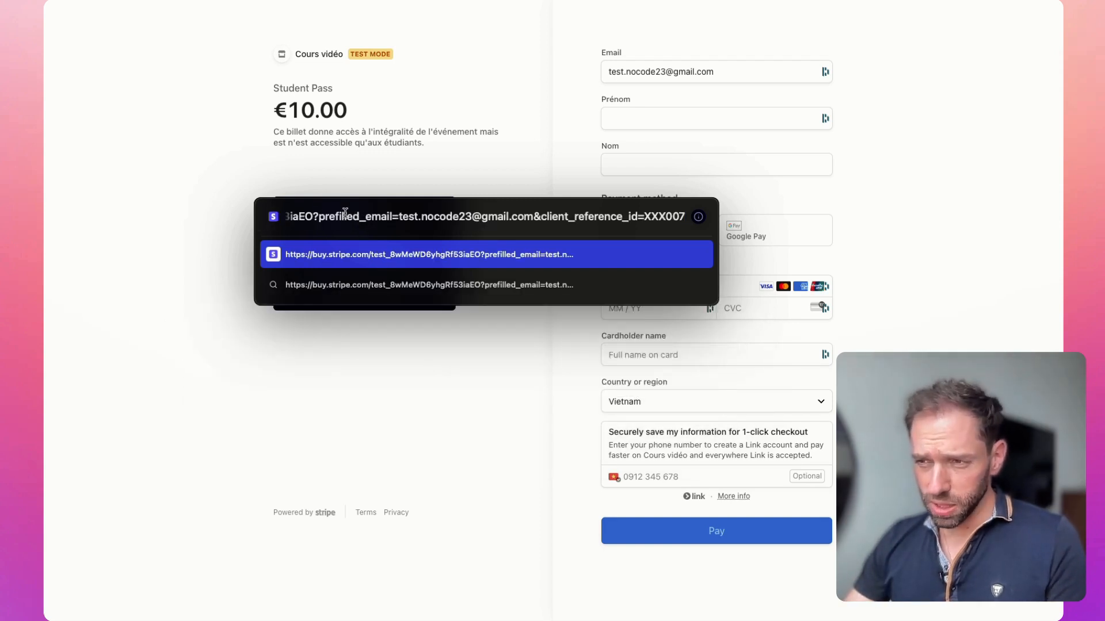
left_click_drag(336, 216, 409, 217)
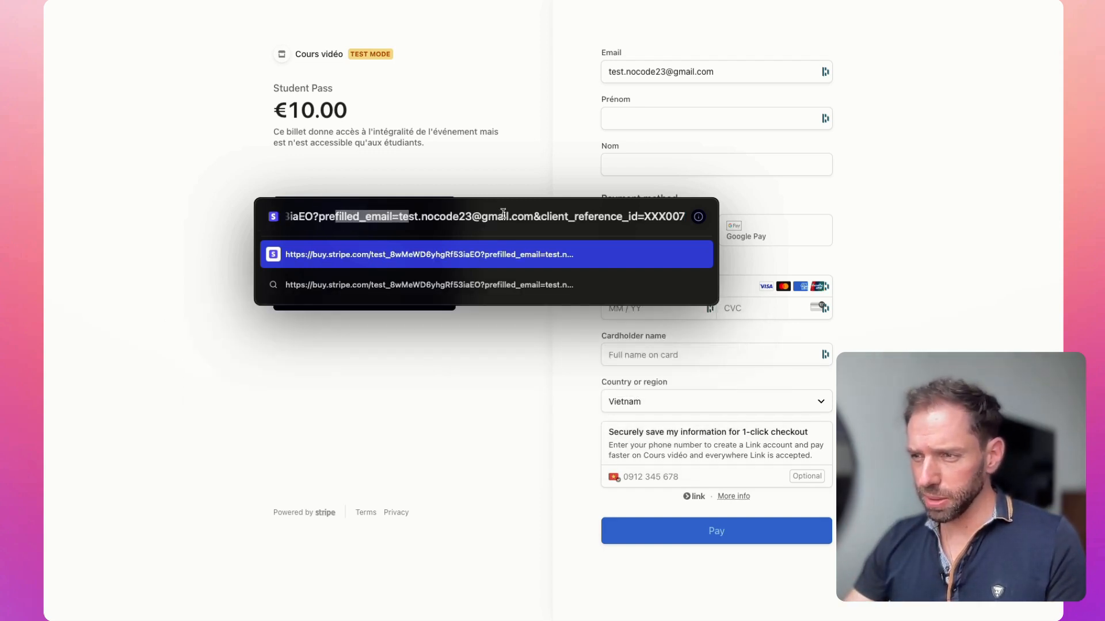
left_click_drag(541, 217, 637, 214)
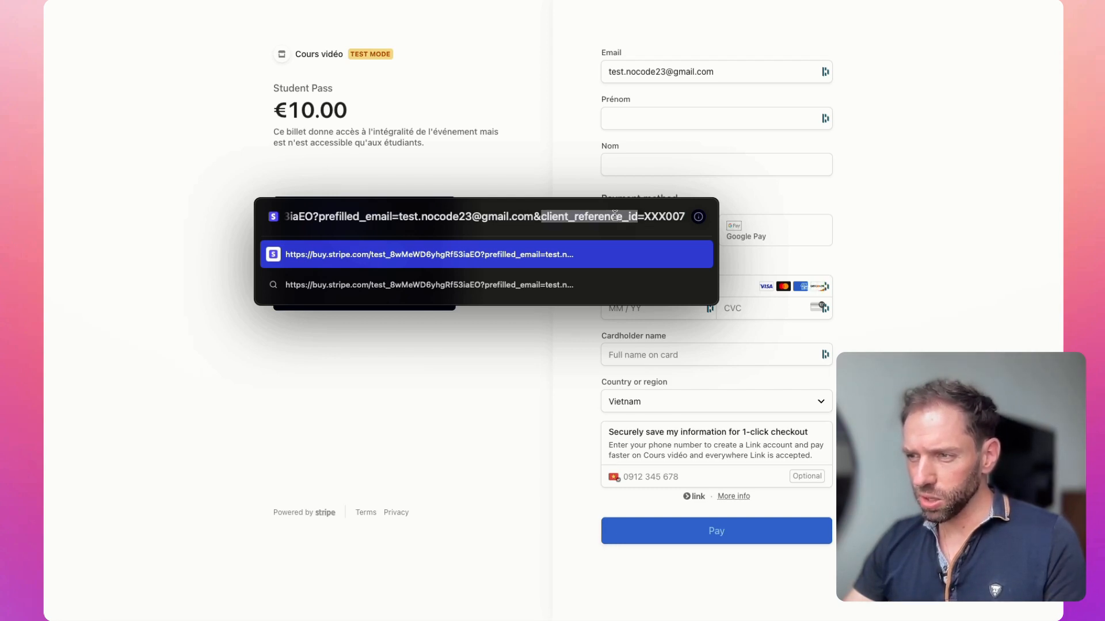
left_click_drag(645, 216, 684, 214)
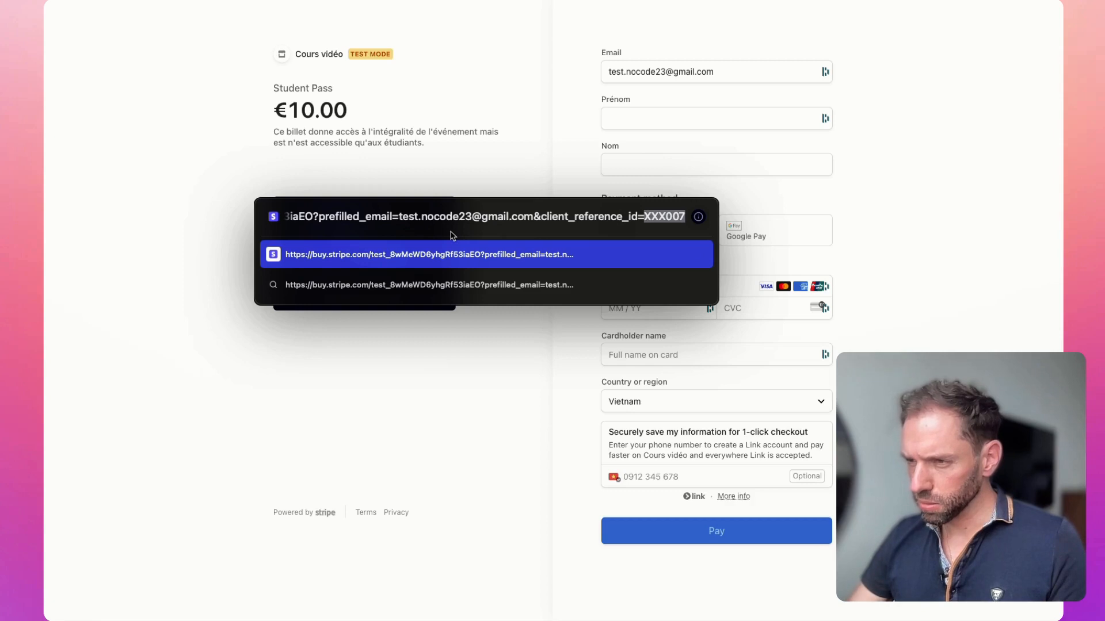
key("Return")
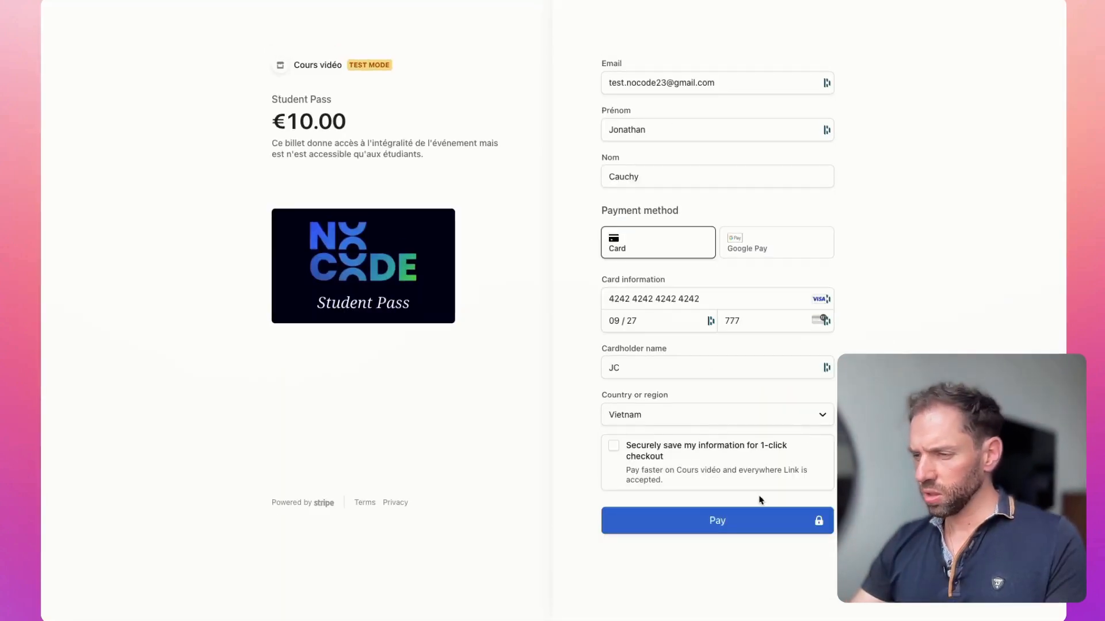
left_click(691, 525)
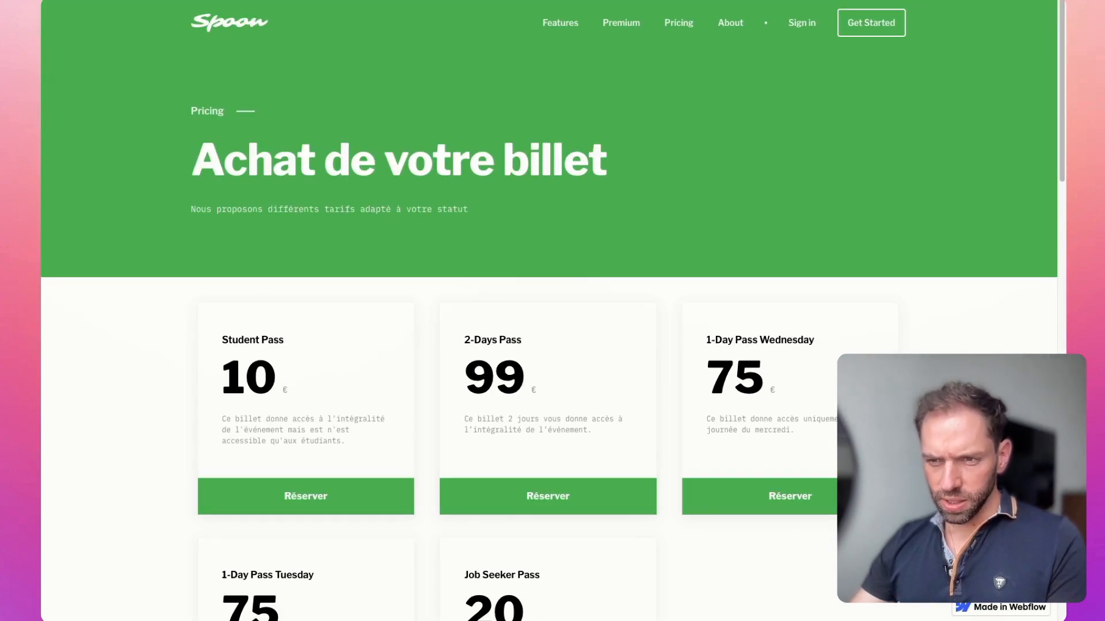
Step: Switch to the Make payment-reception scenario and check the client_reference_id in the Stripe webhook's output
key("ctrl+Tab")
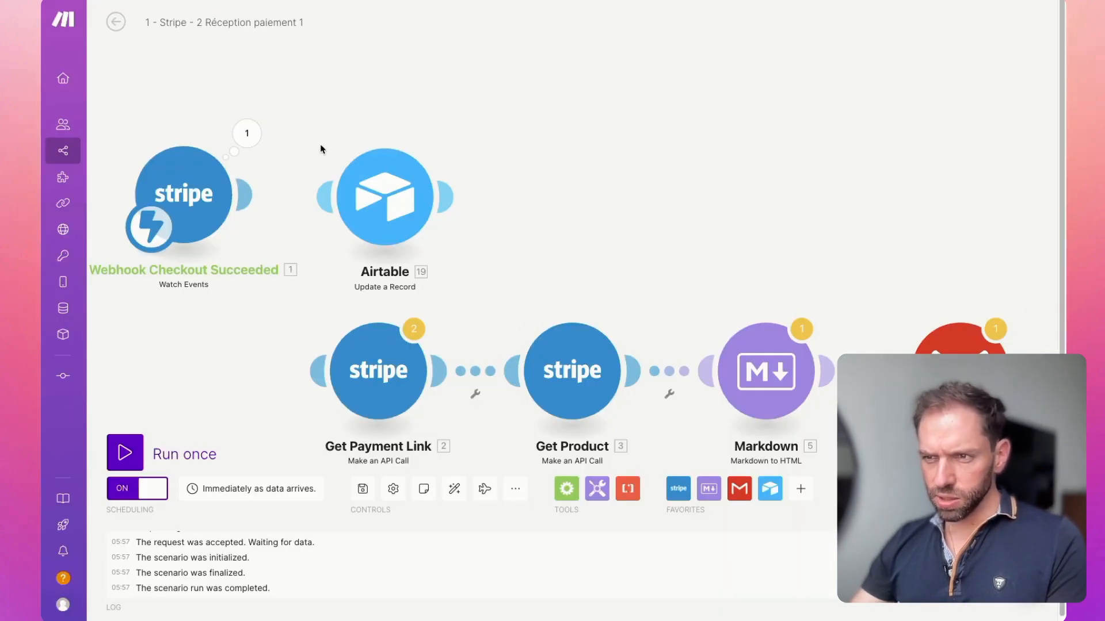
left_click(244, 136)
left_click(316, 151)
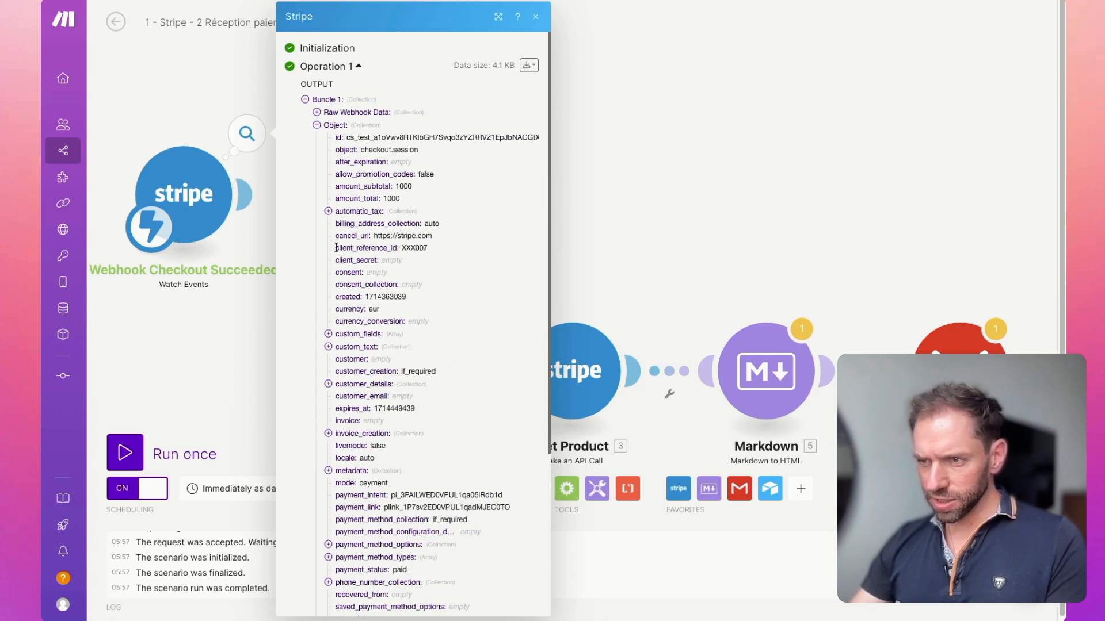
left_click_drag(336, 248, 425, 248)
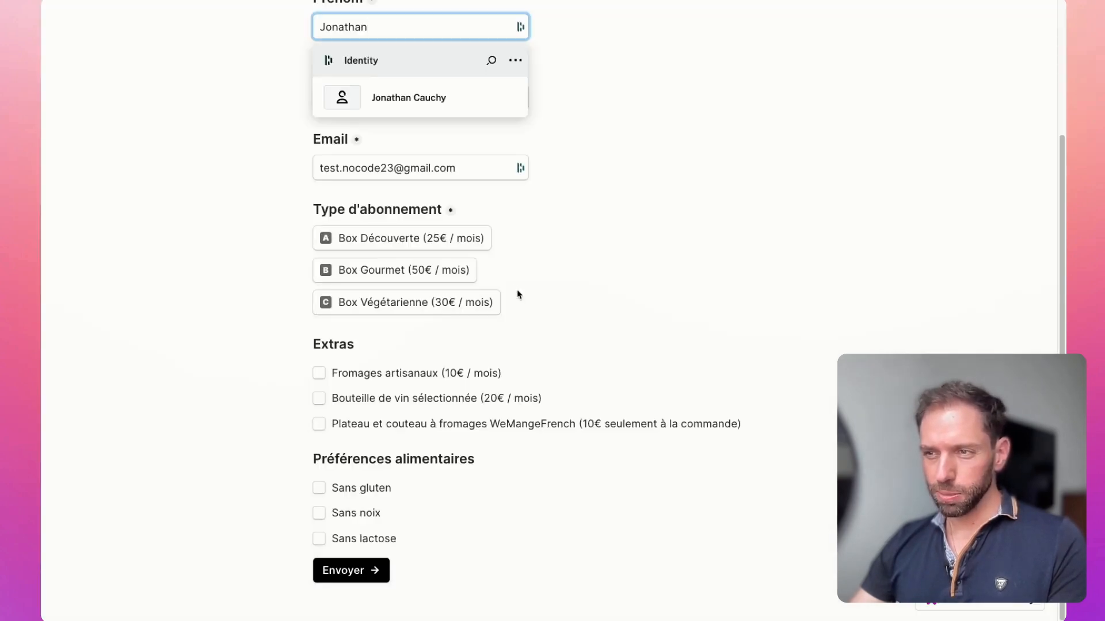
Step: Review the contact fields, subscription types and extras on the WeMangeFrench order form
scroll(518, 295, "up", 3)
left_click(647, 256)
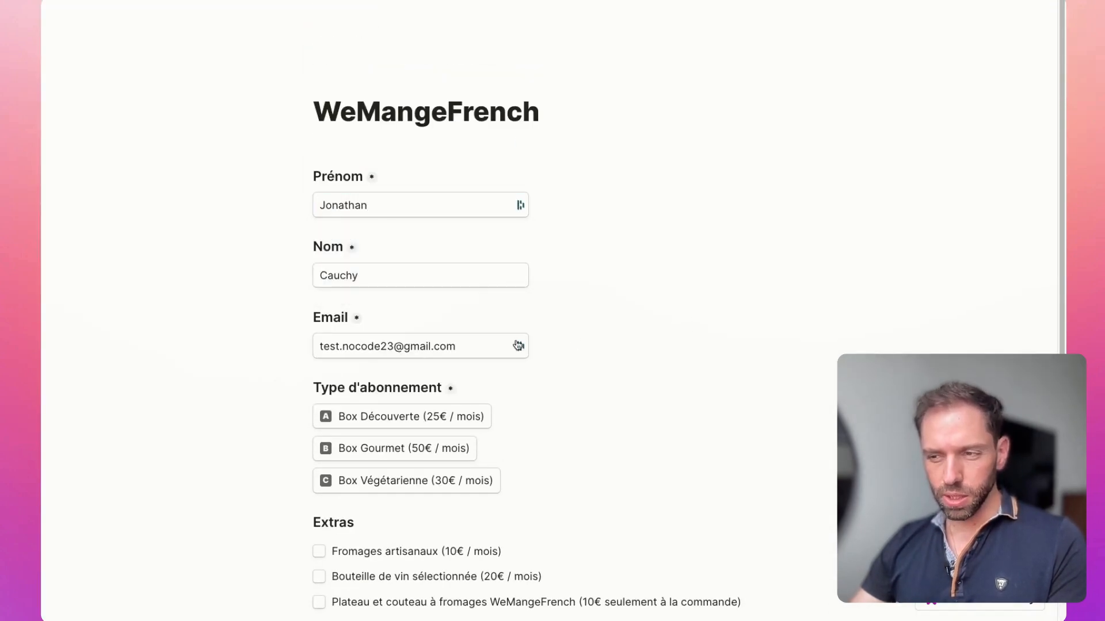
scroll(685, 327, "down", 1)
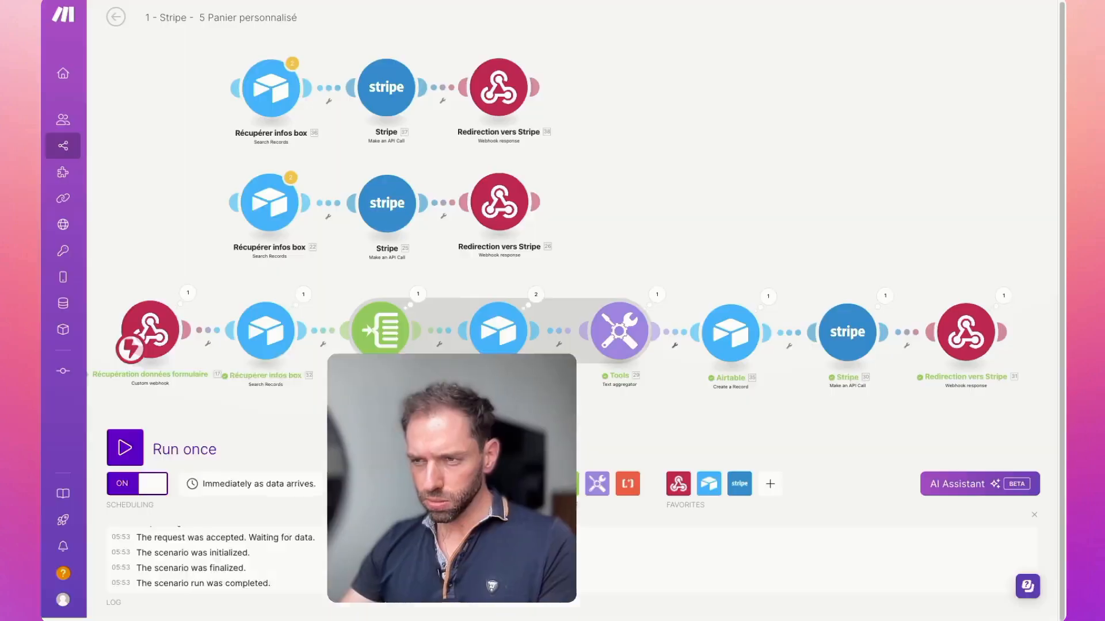
Step: In the Panier personnalisé scenario, review the Airtable record mapping and the Stripe call's client_reference_id item
left_click(734, 337)
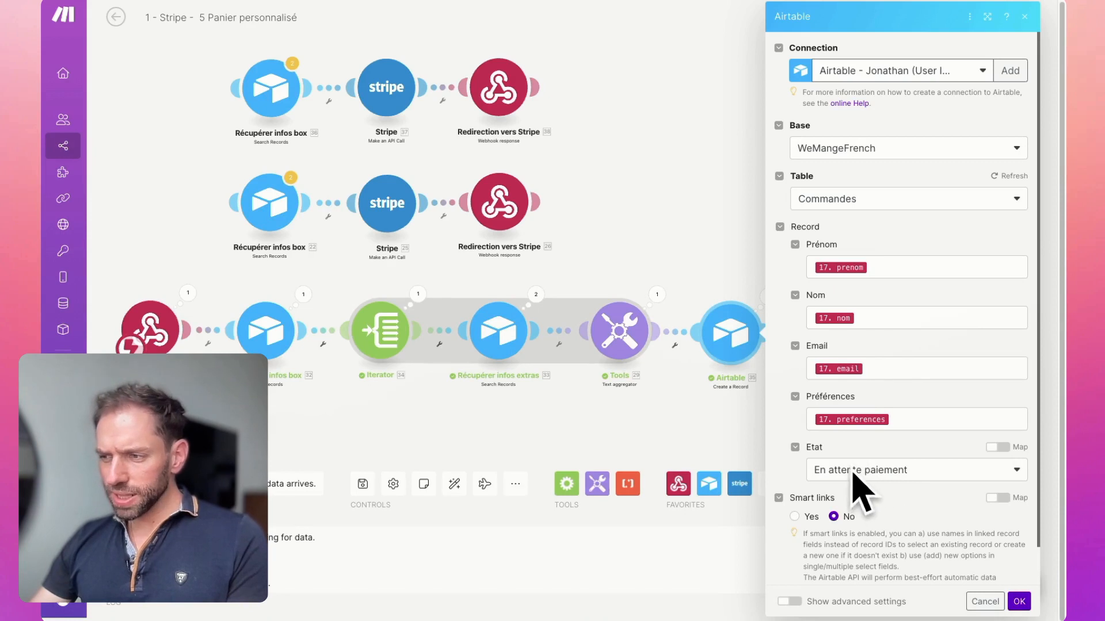
left_click(729, 415)
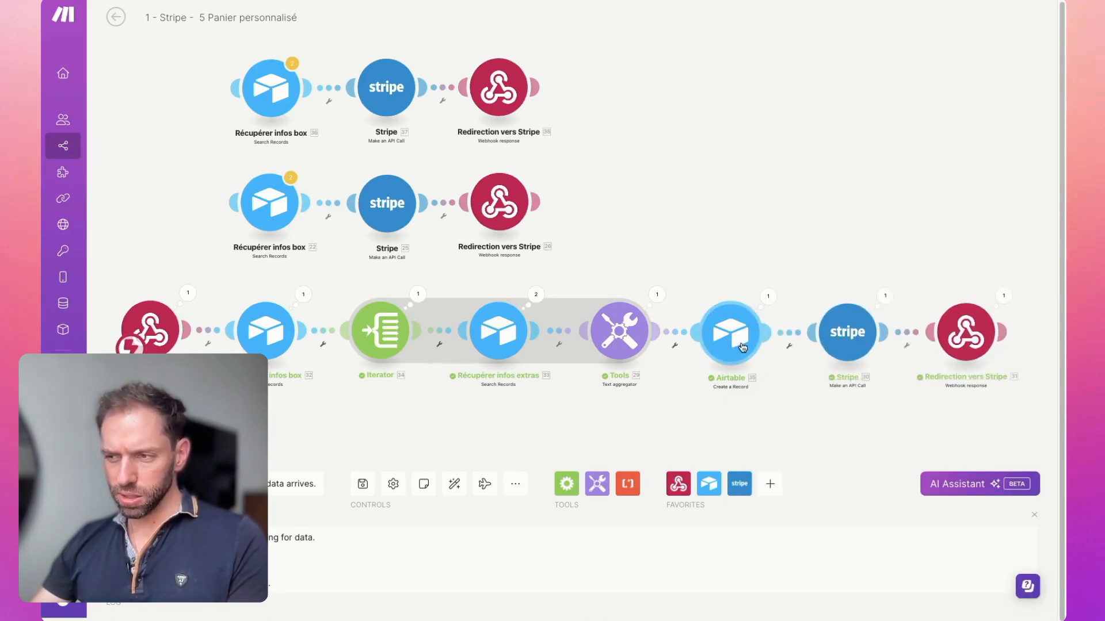
left_click(858, 351)
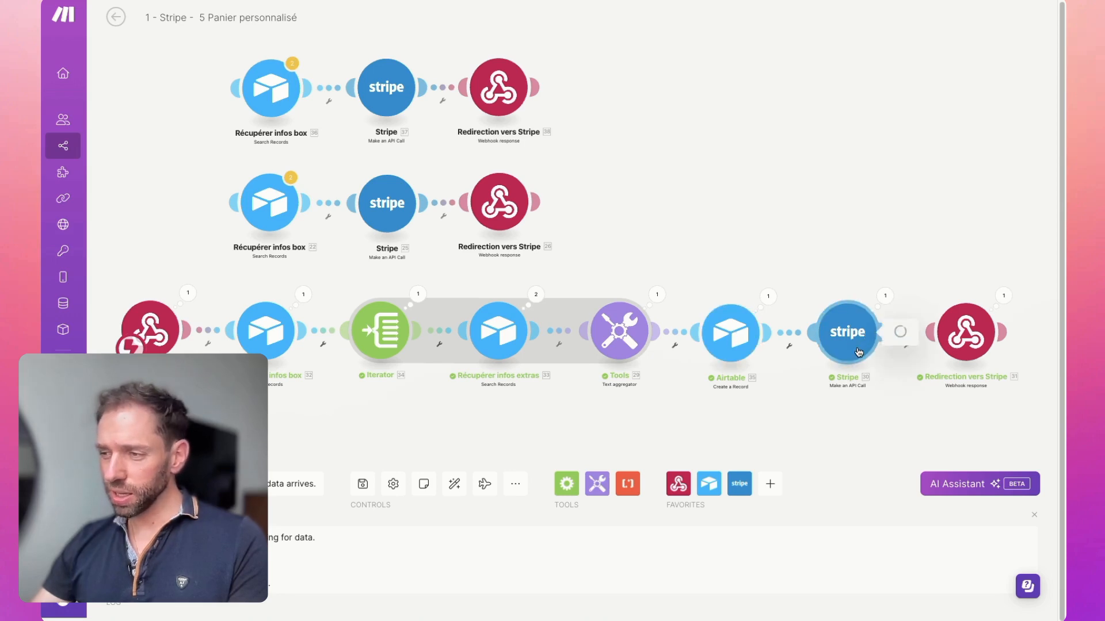
scroll(708, 465, "down", 10)
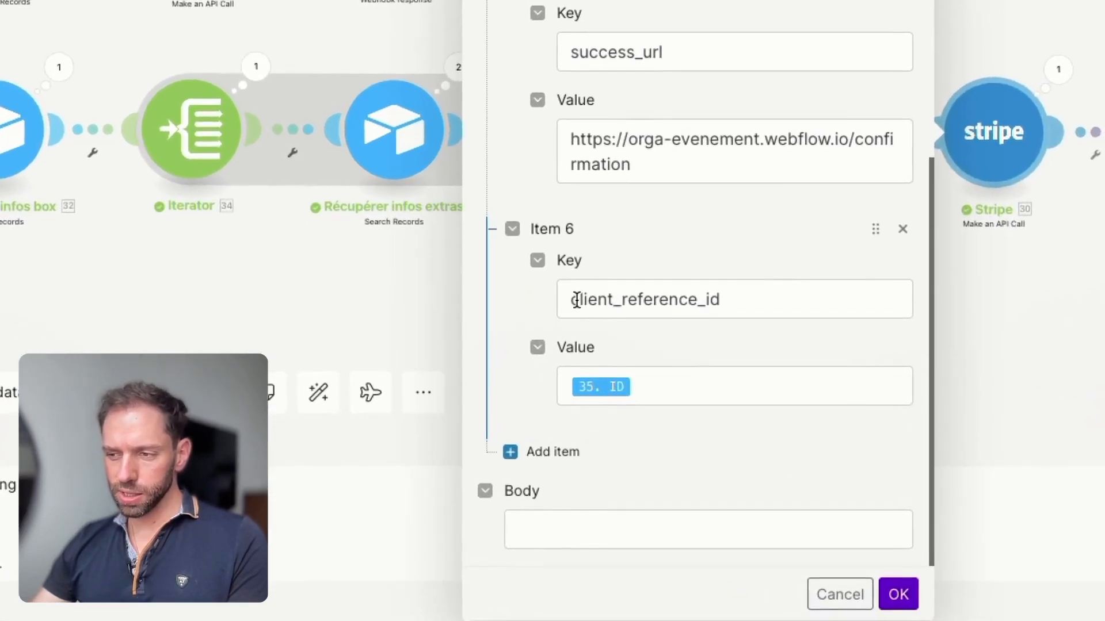
left_click(655, 479)
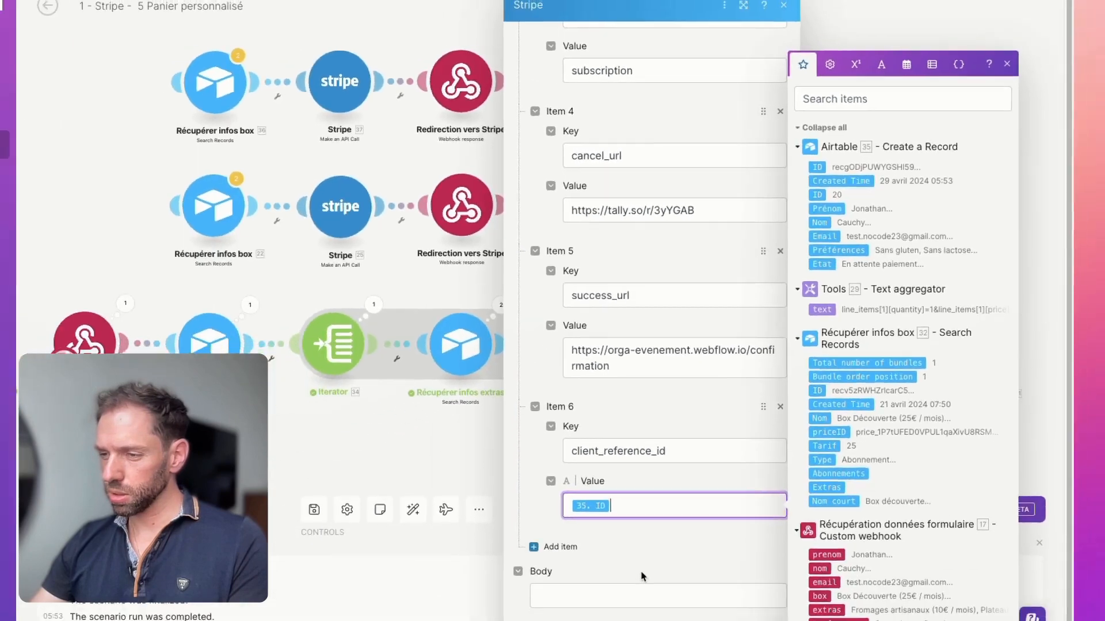
left_click(639, 567)
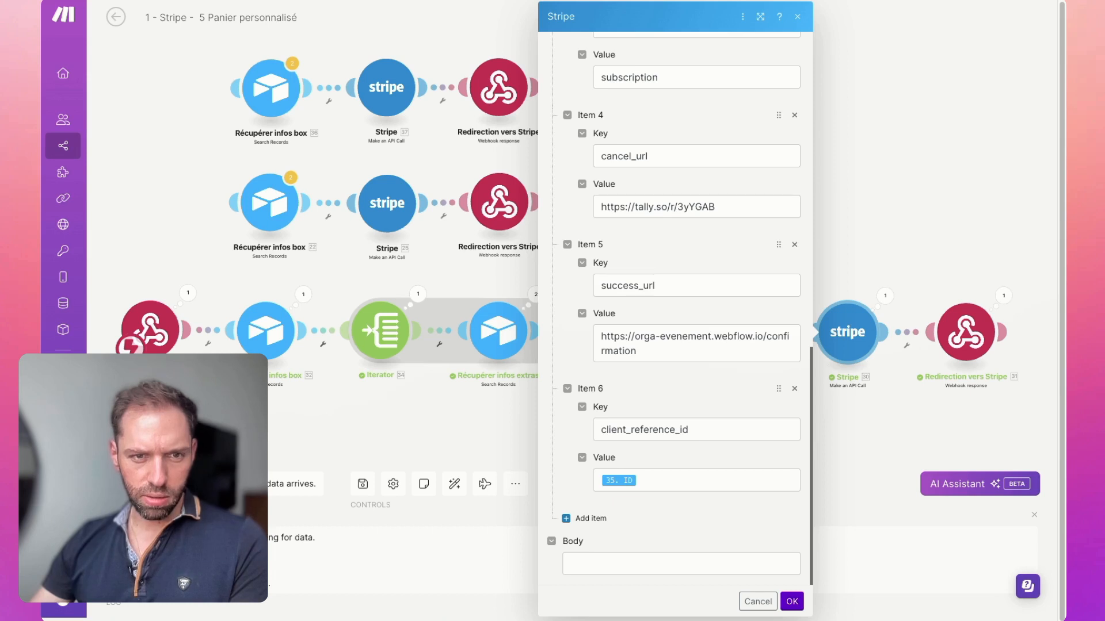
Step: Add a customer_email item to the Stripe API call, map it to the form webhook's email, and save the module
left_click(569, 519)
left_click(619, 554)
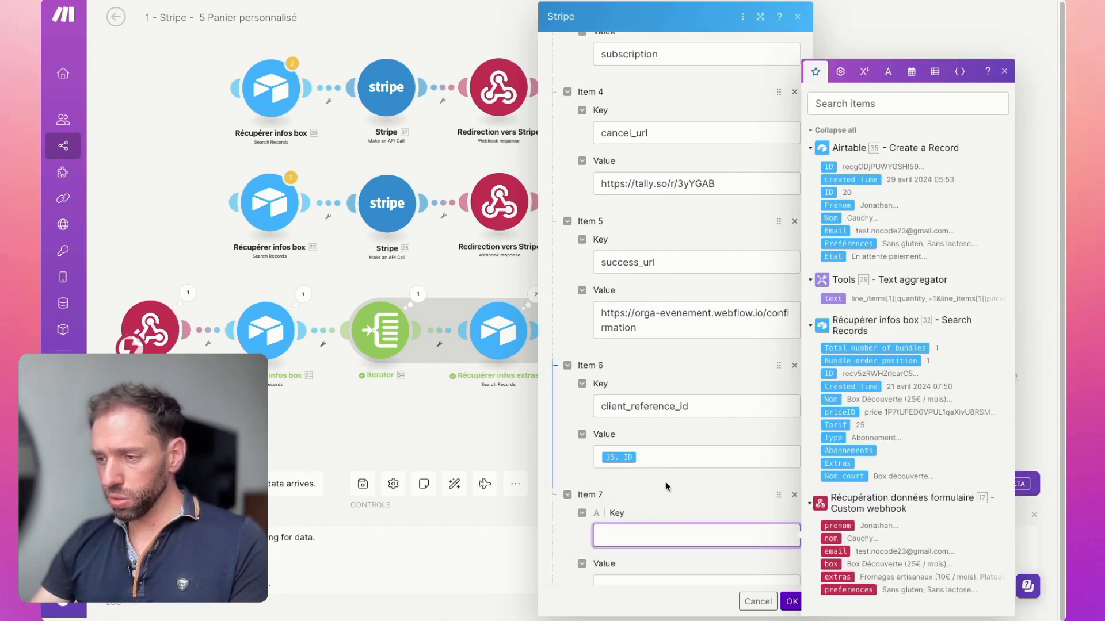
type("customer_email")
scroll(667, 472, "down", 2)
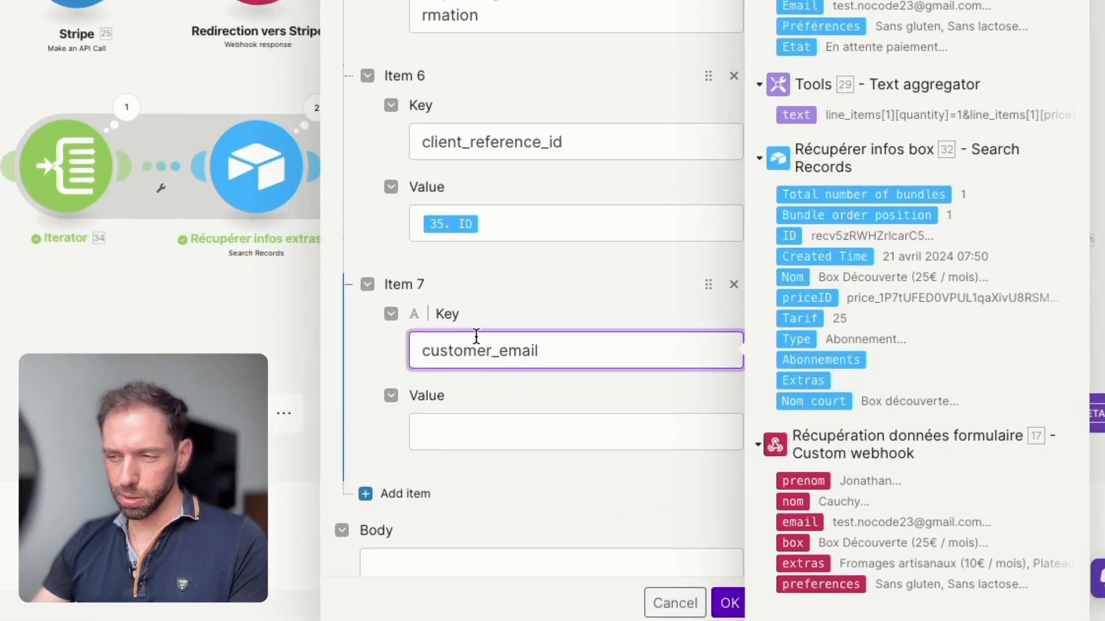
left_click(411, 436)
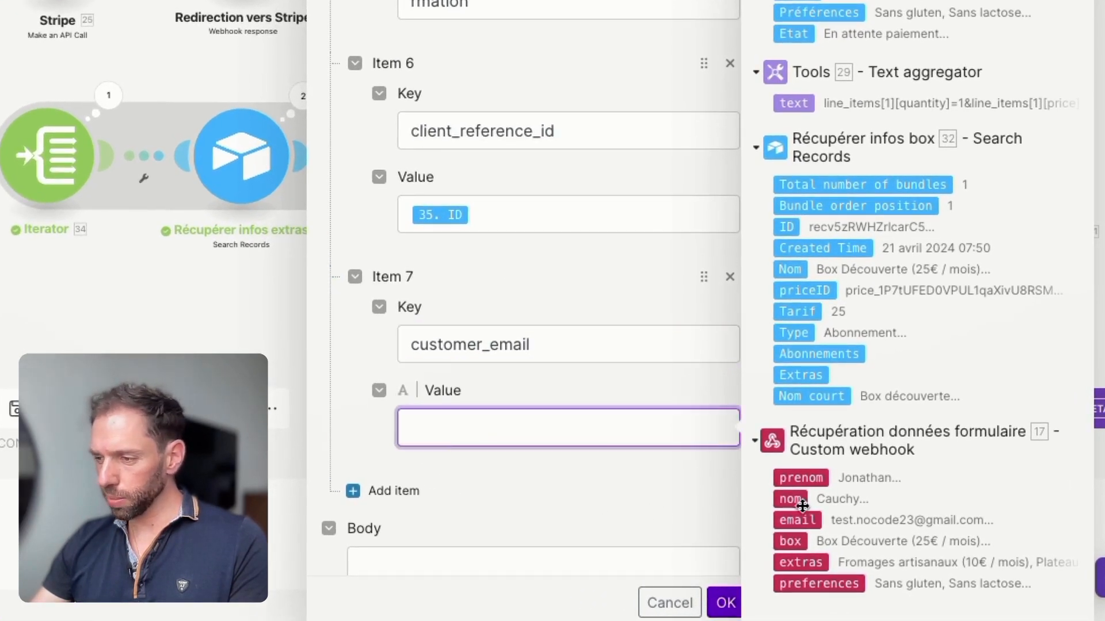
left_click(798, 521)
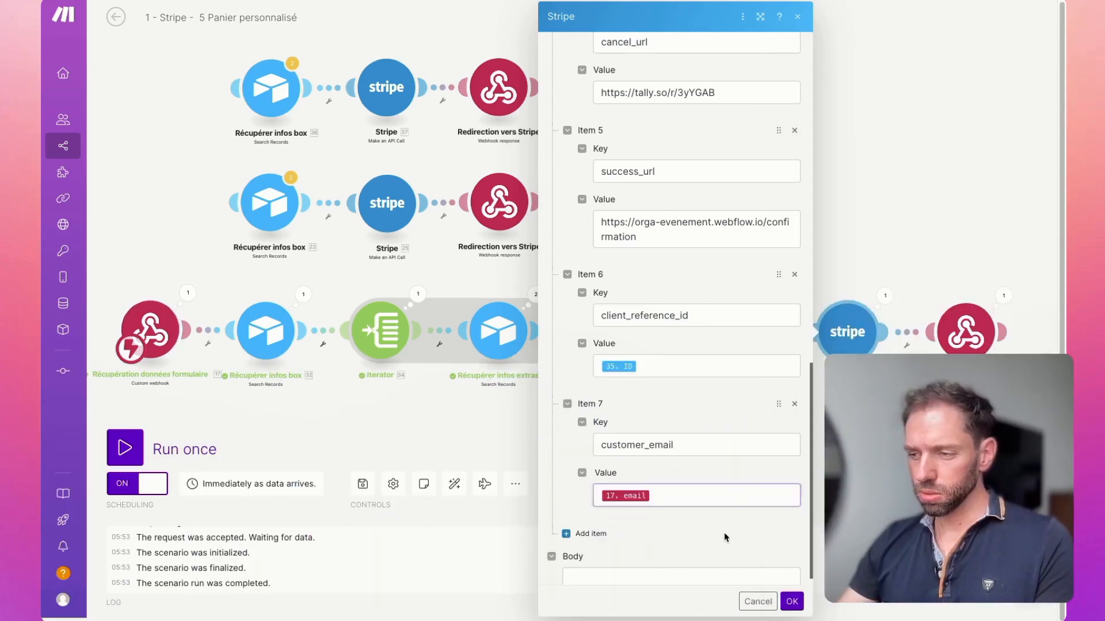
left_click(791, 601)
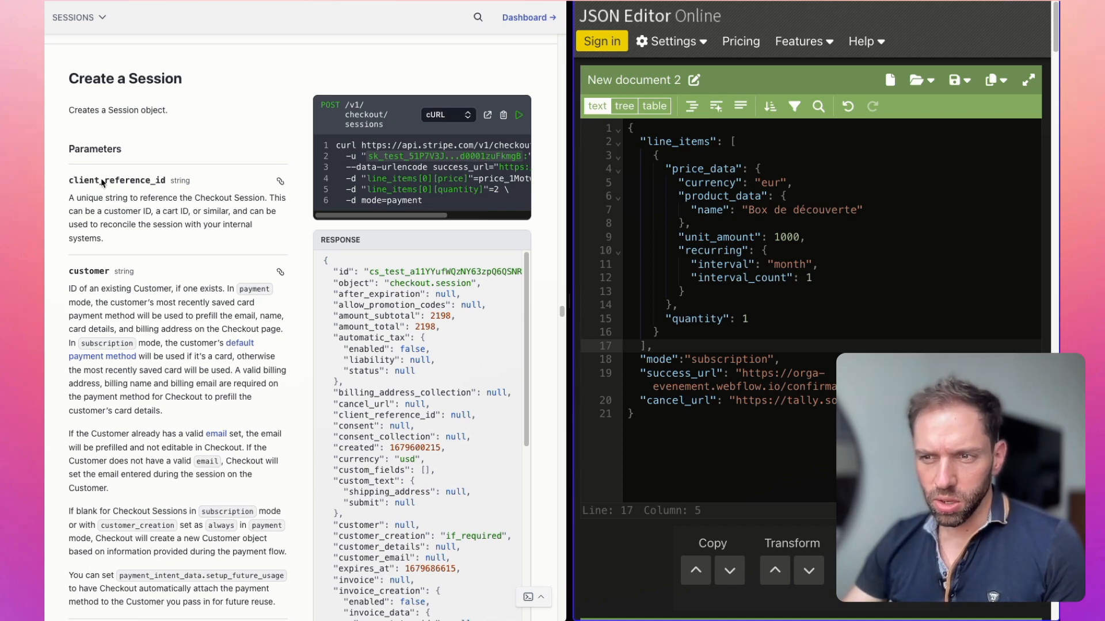
Step: Look up customer_email in Stripe's session parameters and insert customer_email and client_reference_id with sample values above mode in the JSON document
scroll(157, 180, "down", 6)
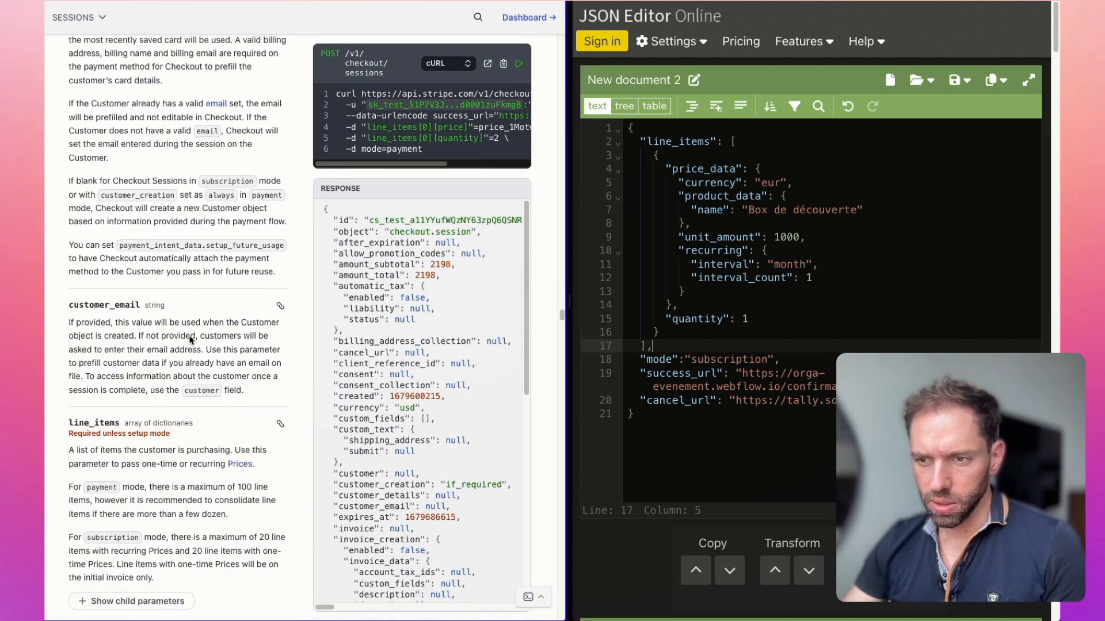
left_click_drag(70, 278, 140, 281)
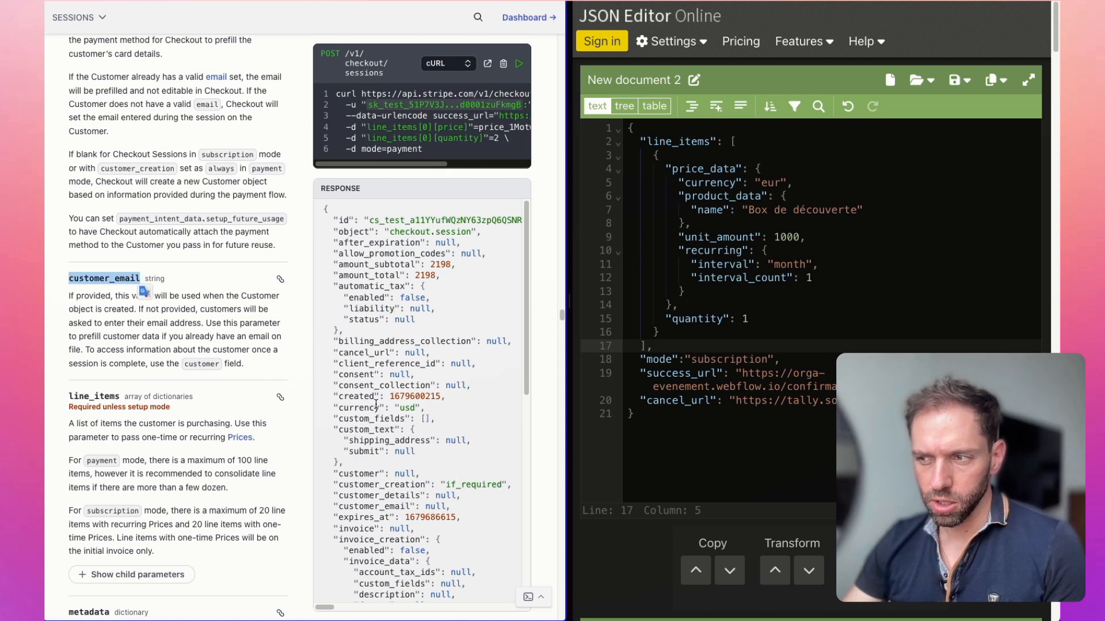
scroll(141, 282, "up", 5)
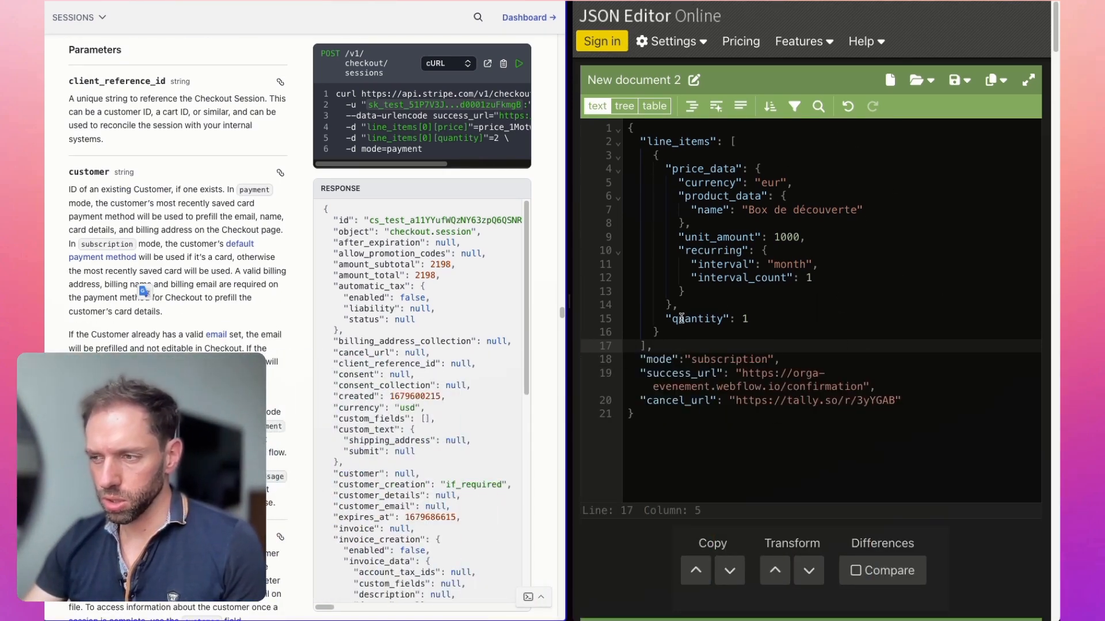
key("ctrl+v")
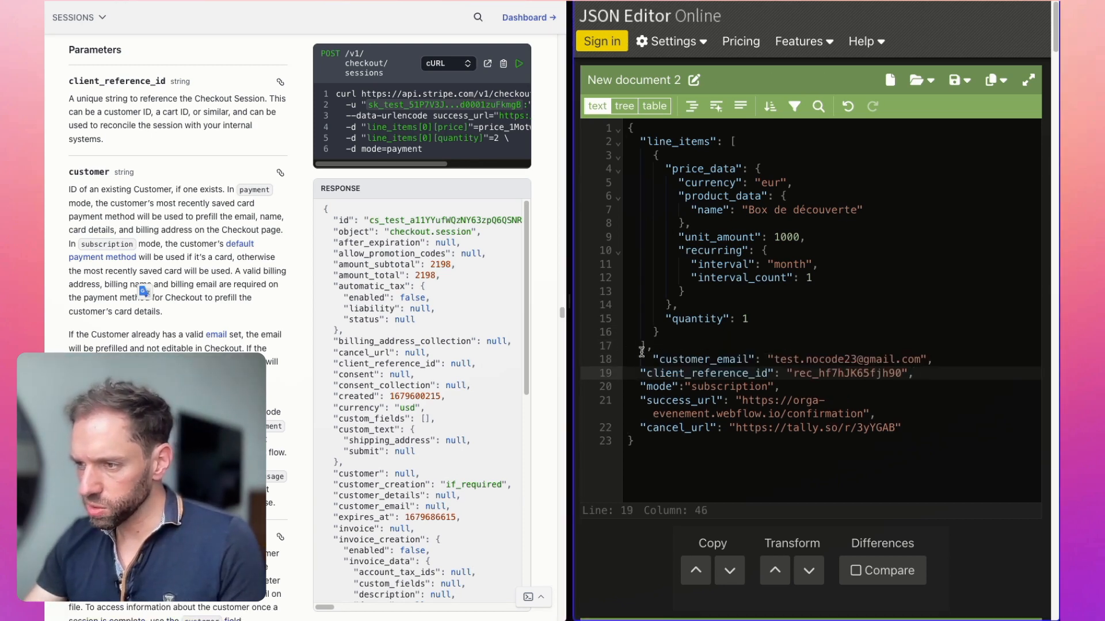
Step: Remove the extra indentation before customer_email in the JSON document so the line aligns with its neighbours
left_click(654, 357)
key("BackSpace")
key("BackSpace")
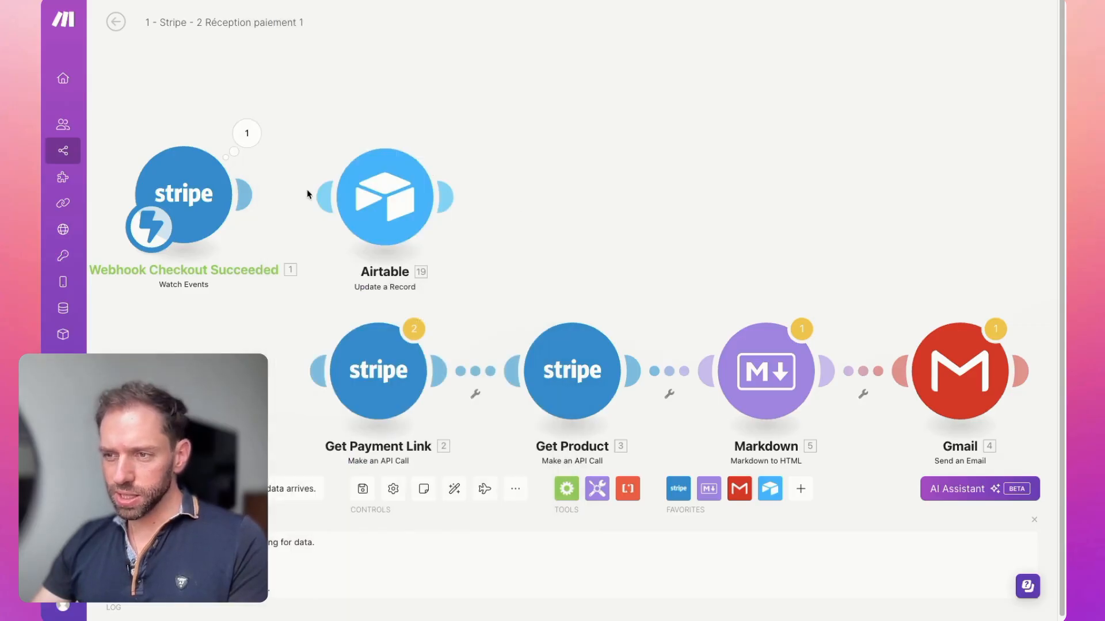
Step: Link the checkout webhook to the Airtable update module, review its client_reference_id Record ID mapping, save it, and run the scenario once
left_click_drag(286, 199, 269, 201)
left_click(381, 201)
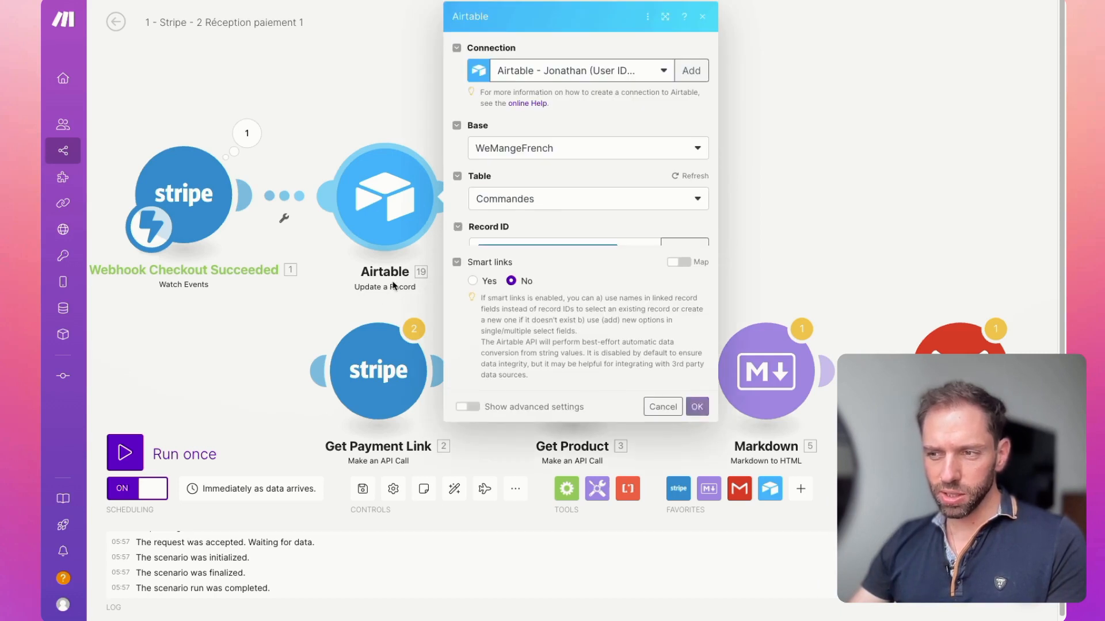
scroll(547, 286, "down", 2)
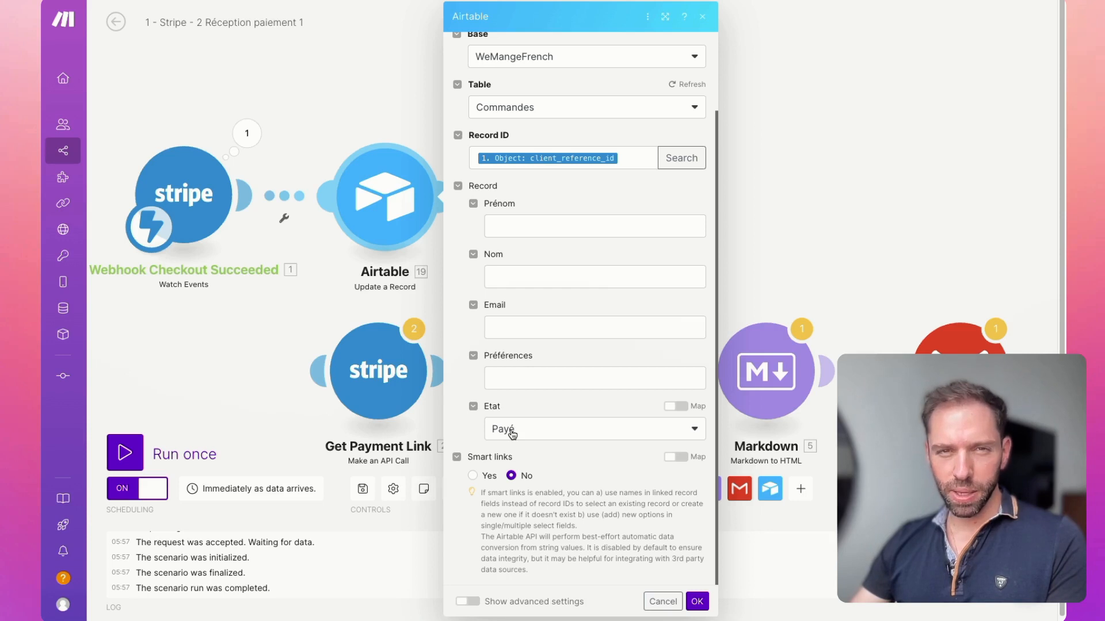
left_click(622, 157)
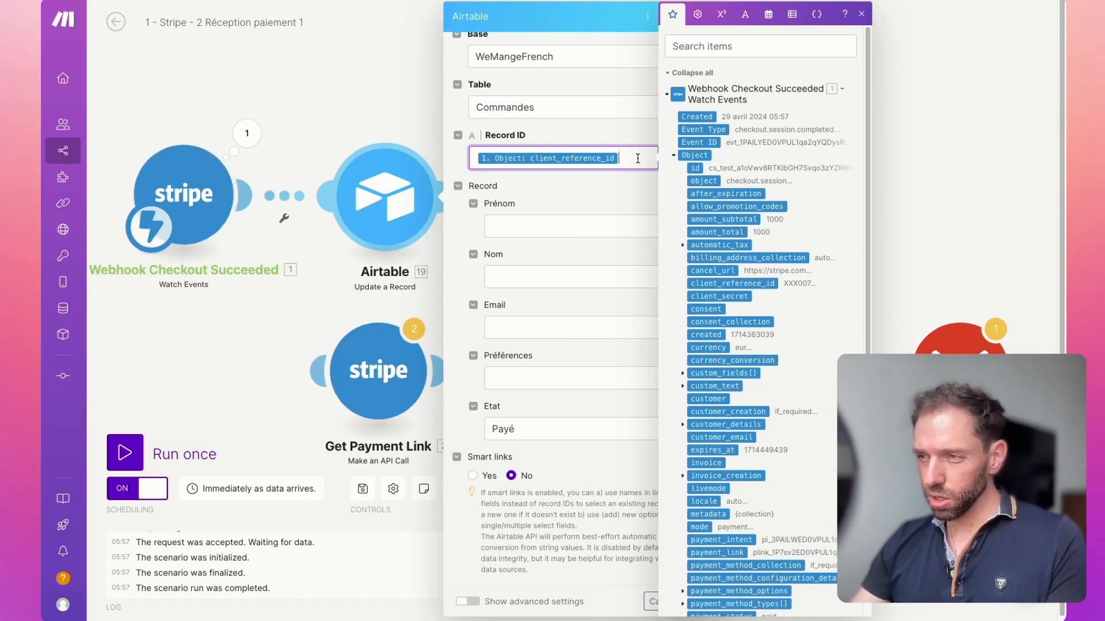
left_click(563, 186)
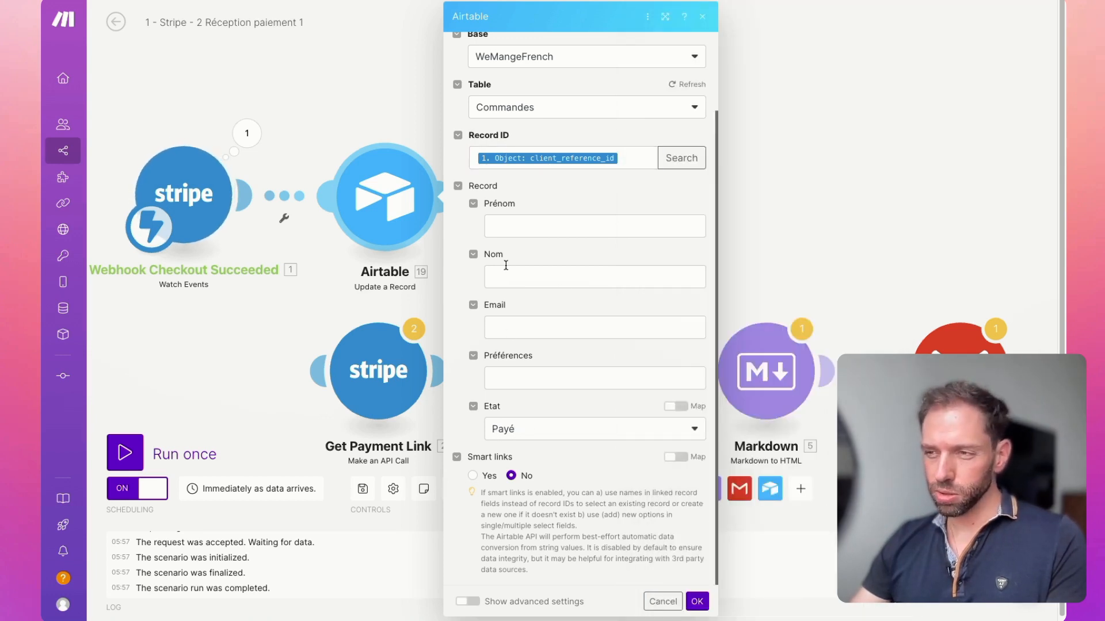
left_click(629, 158)
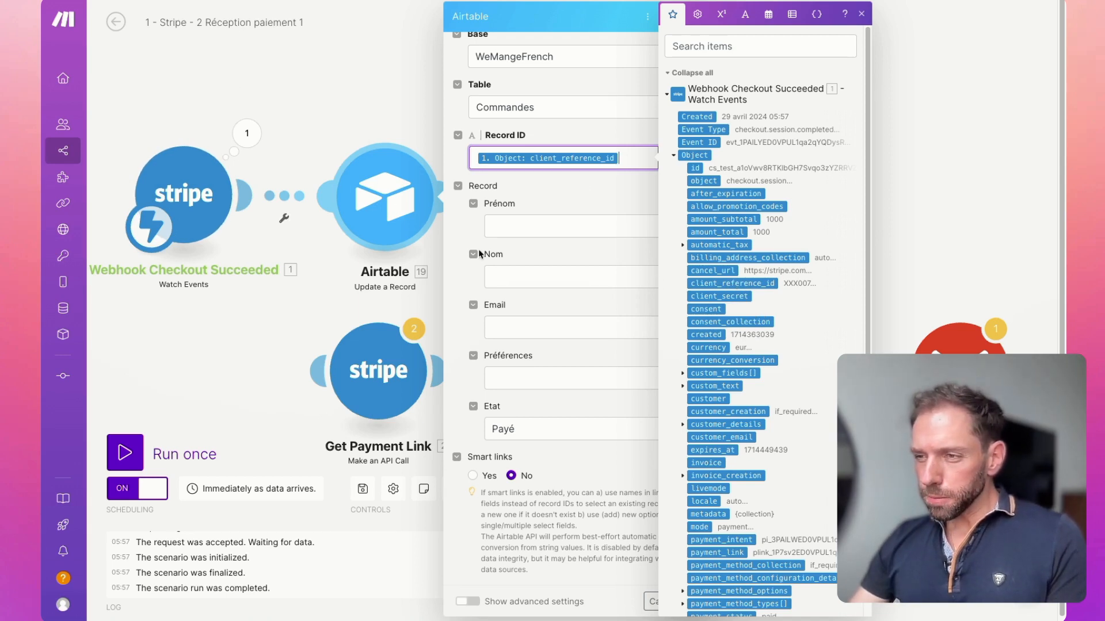
left_click(520, 206)
left_click(697, 602)
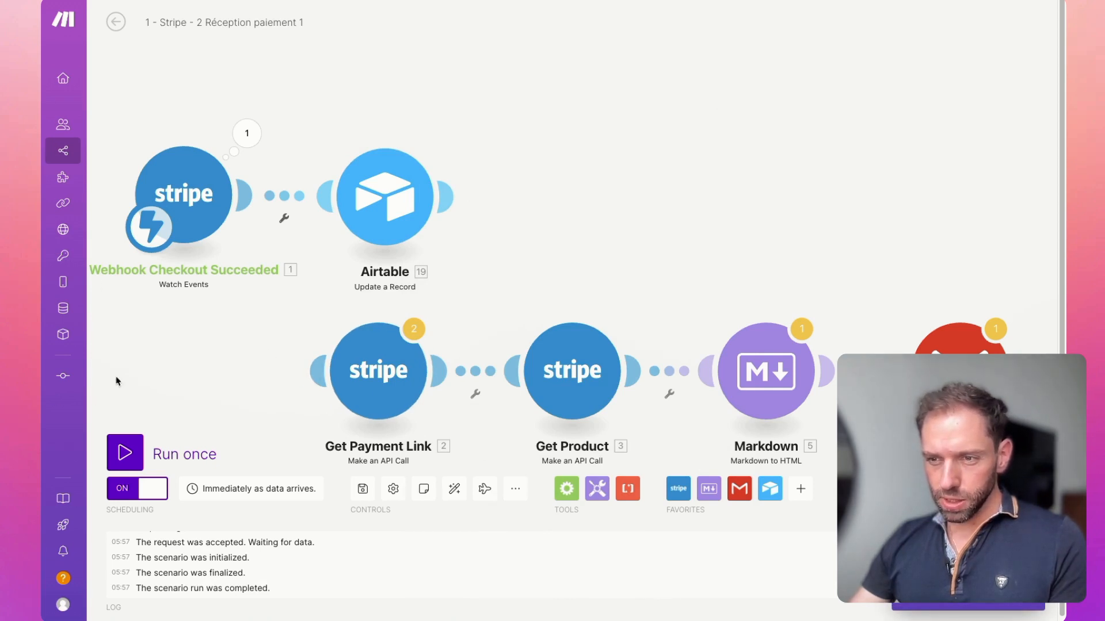
left_click(124, 445)
Step: Submit the WeMangeFrench form with Box Végétarienne, the Fromages artisanaux and Plateau et couteau extras, and preferences Sans gluten and Sans lactose
key("ctrl+Tab")
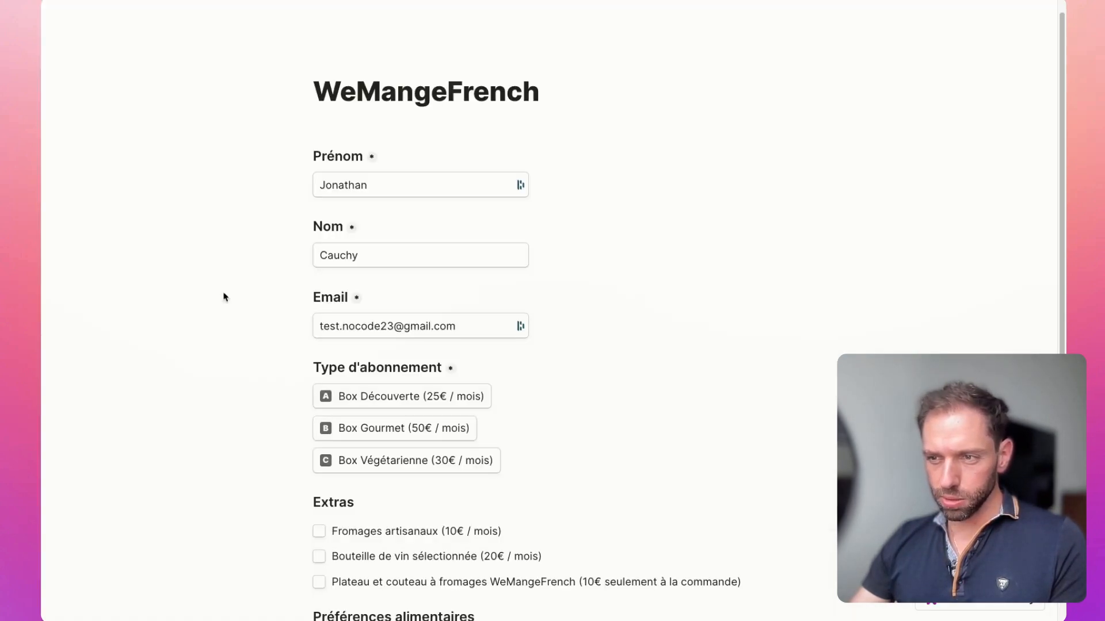
scroll(335, 347, "down", 2)
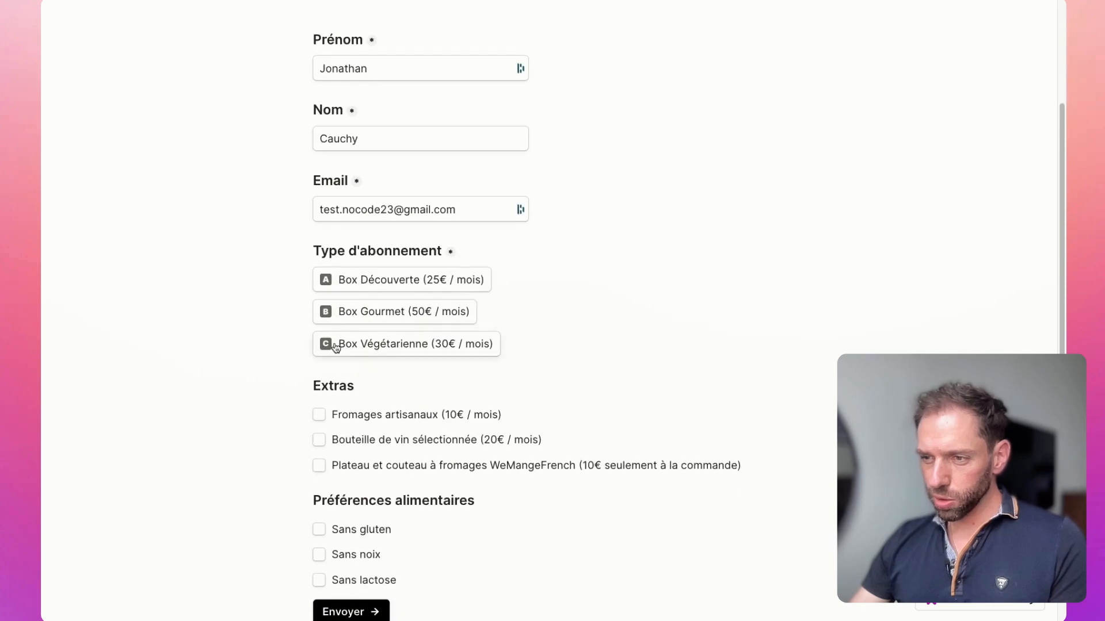
left_click(369, 350)
left_click(339, 416)
left_click(358, 466)
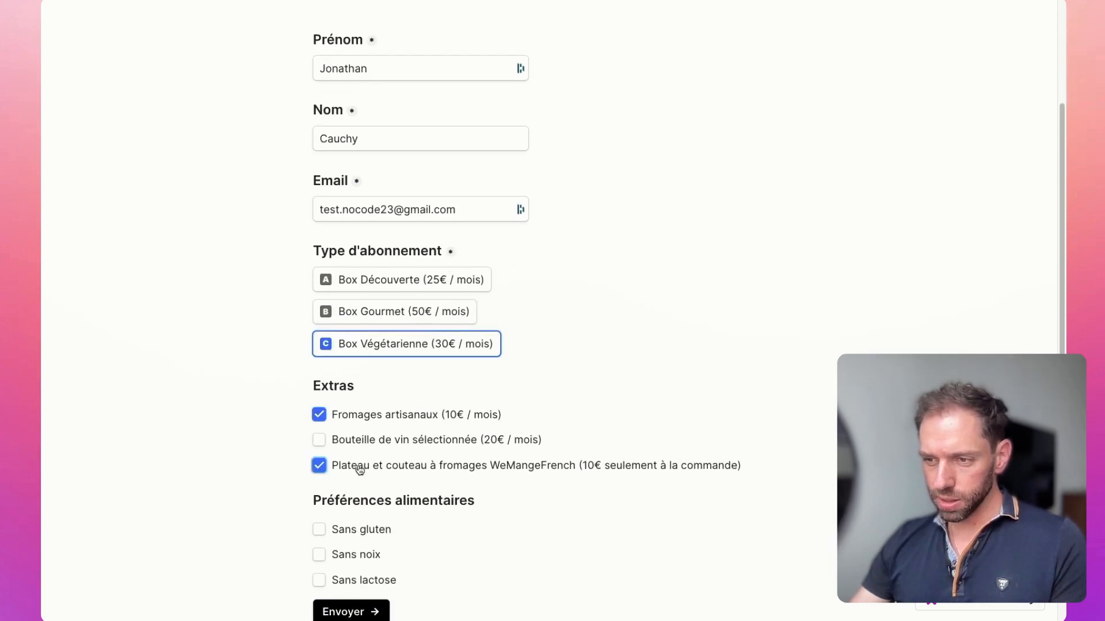
left_click(361, 530)
left_click(339, 579)
scroll(397, 535, "down", 1)
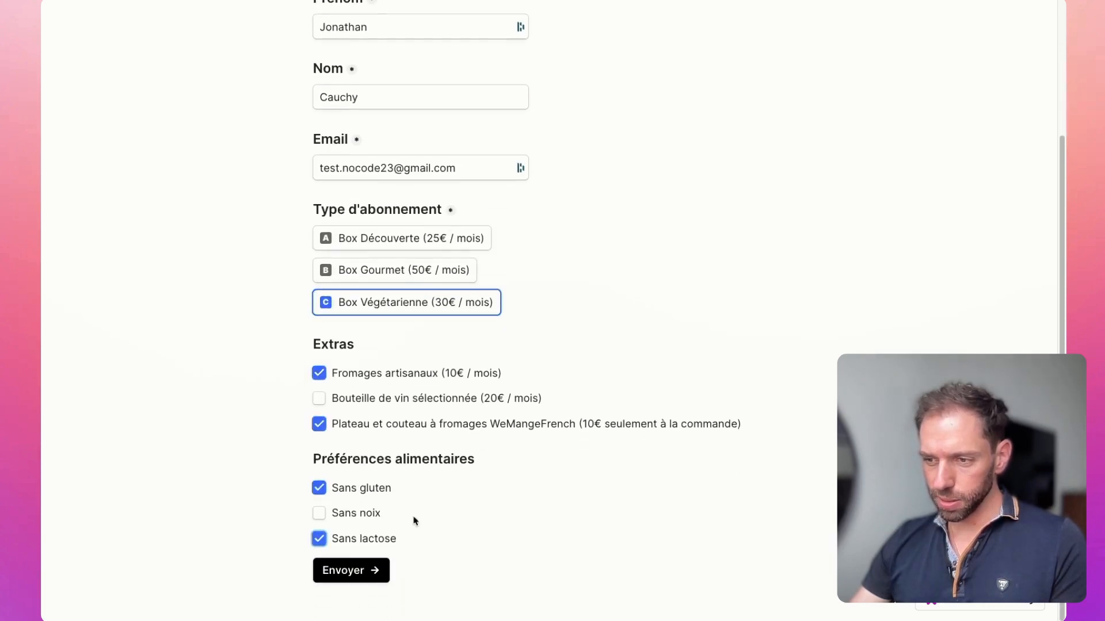
left_click(347, 568)
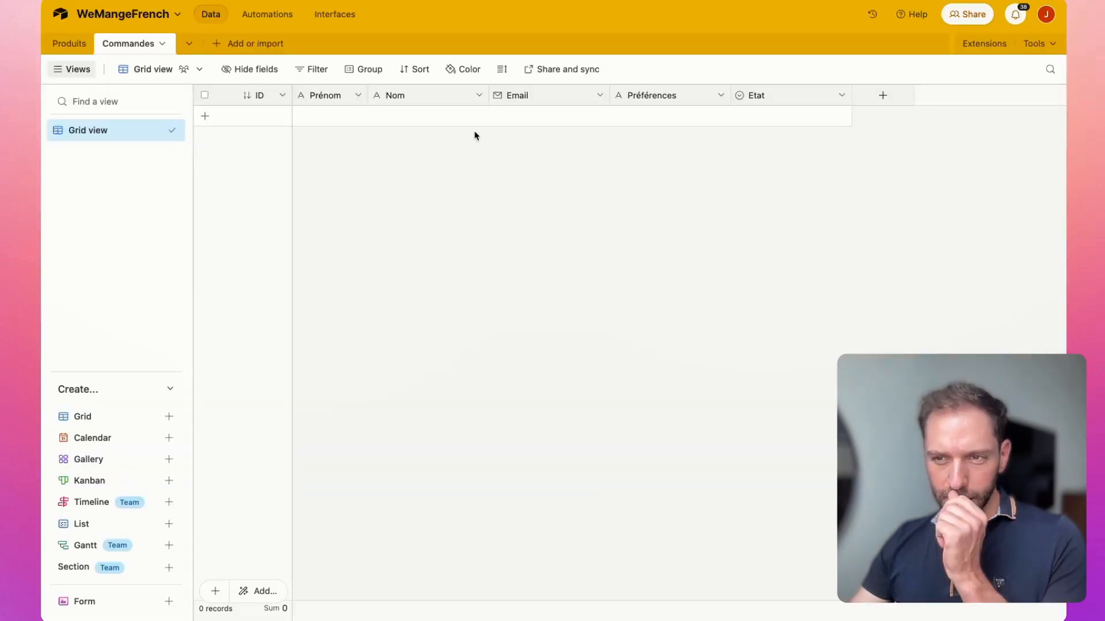
Step: Check the new order's Préférences and Etat in the Commandes table, and submit the subscription payment on the Stripe checkout page
left_click(672, 116)
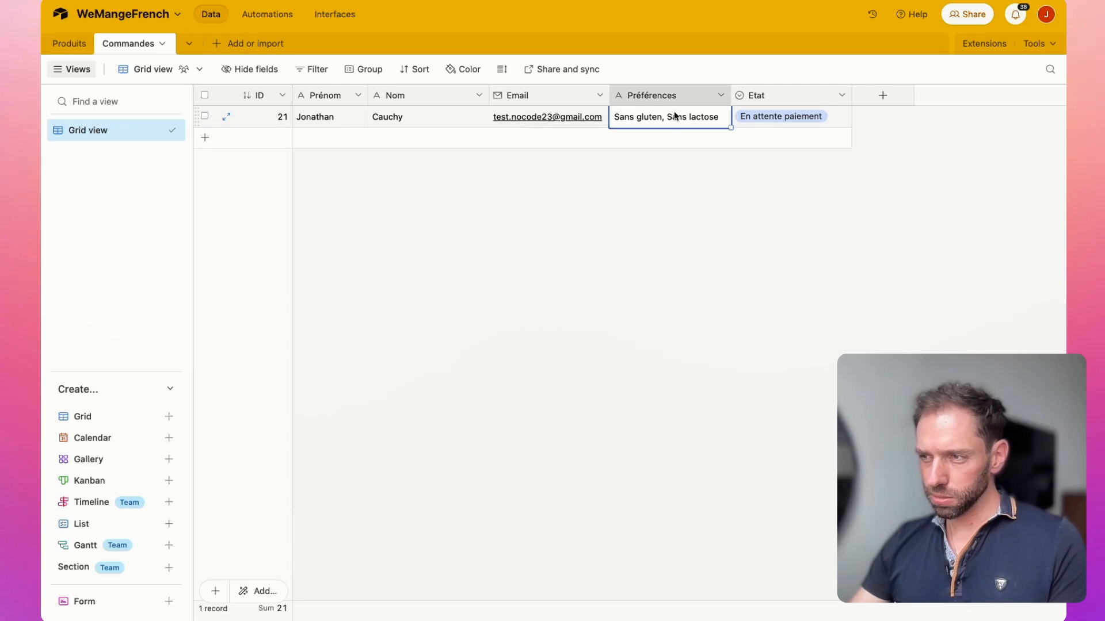
left_click(791, 118)
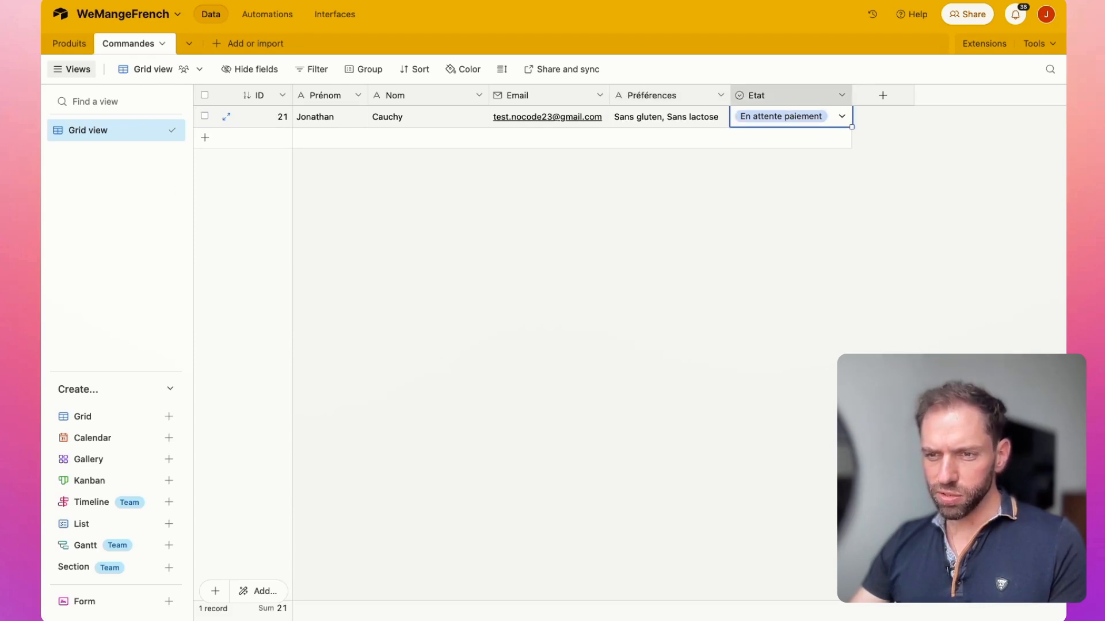
key("ctrl+Tab")
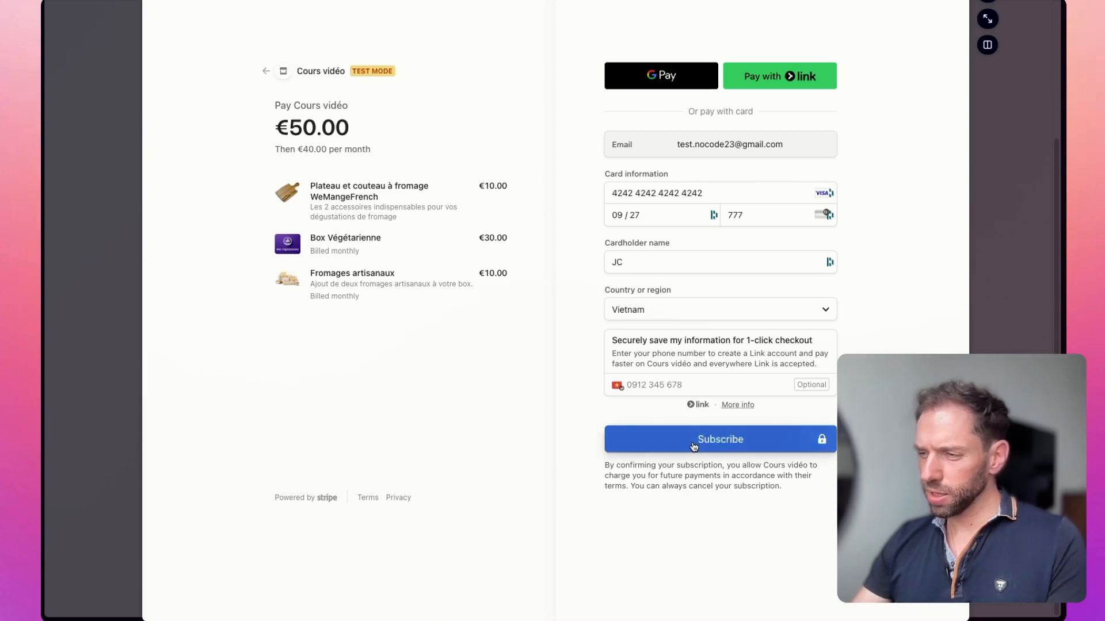
left_click(693, 446)
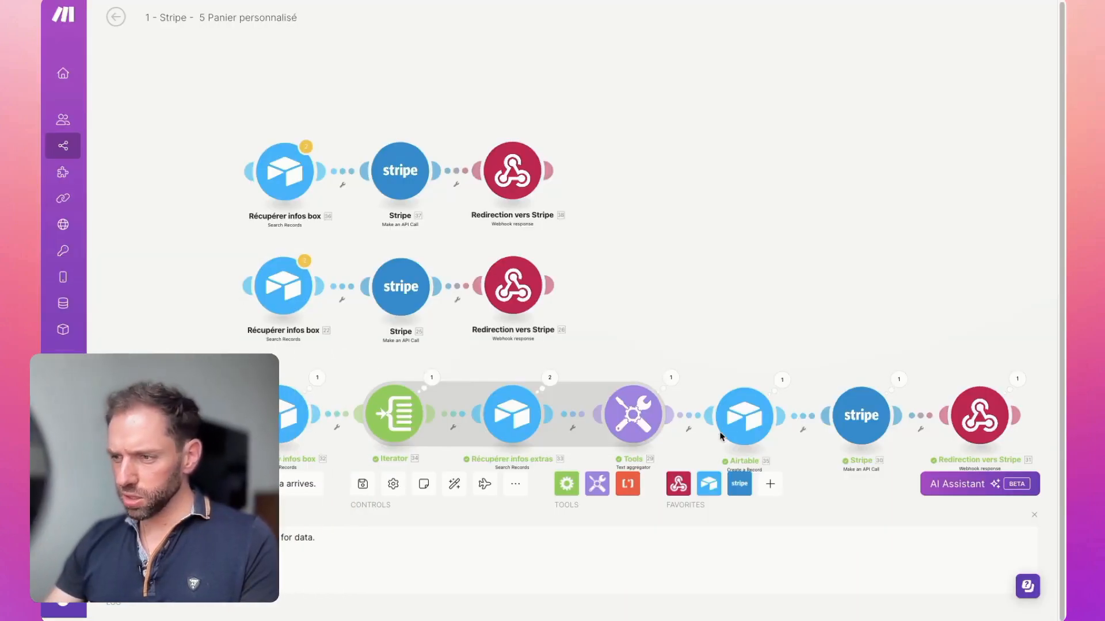
Step: In the Panier personnalisé scenario, inspect the Airtable module's run output for the created record's ID
left_click_drag(776, 336, 756, 292)
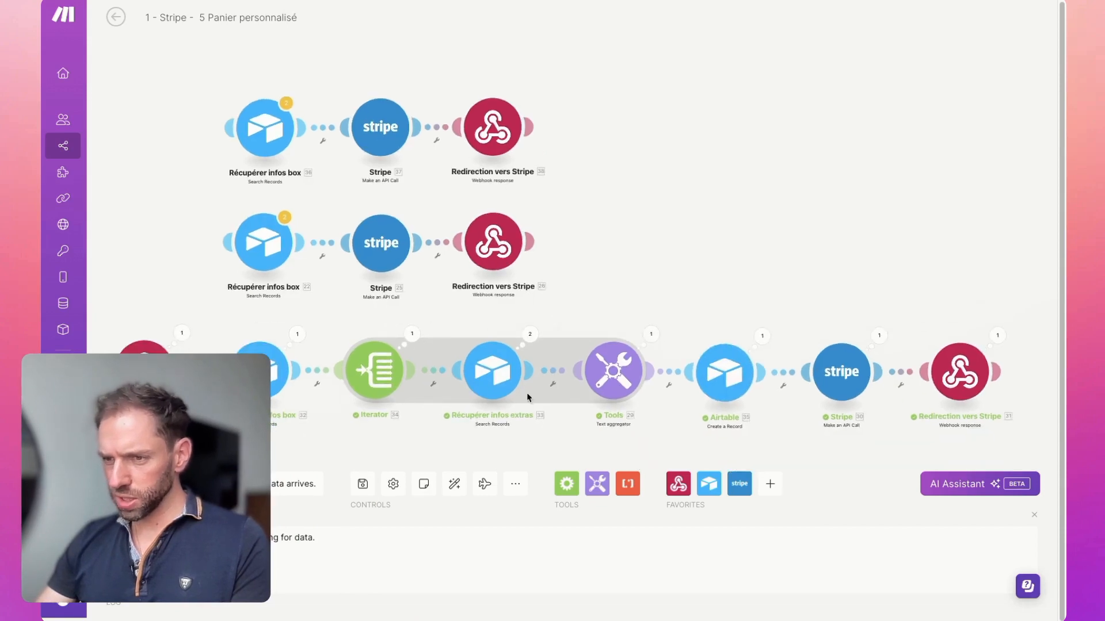
left_click(763, 339)
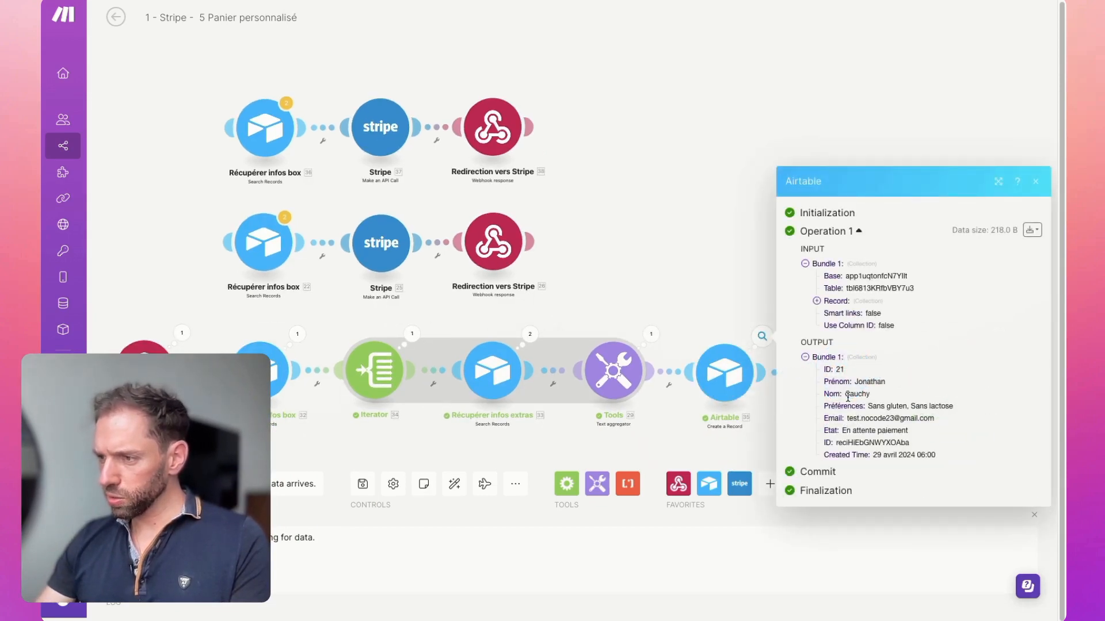
left_click_drag(837, 443, 916, 446)
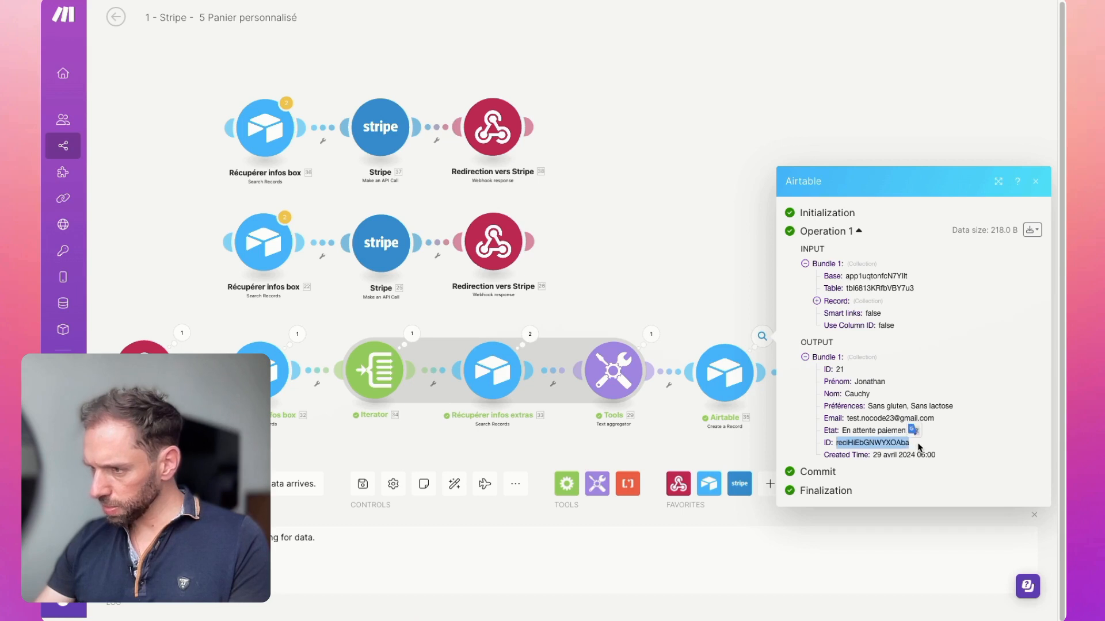
left_click(720, 306)
Step: Inspect the Stripe call's run input, expanding query string items 7 and 6 to check the values sent
left_click(878, 336)
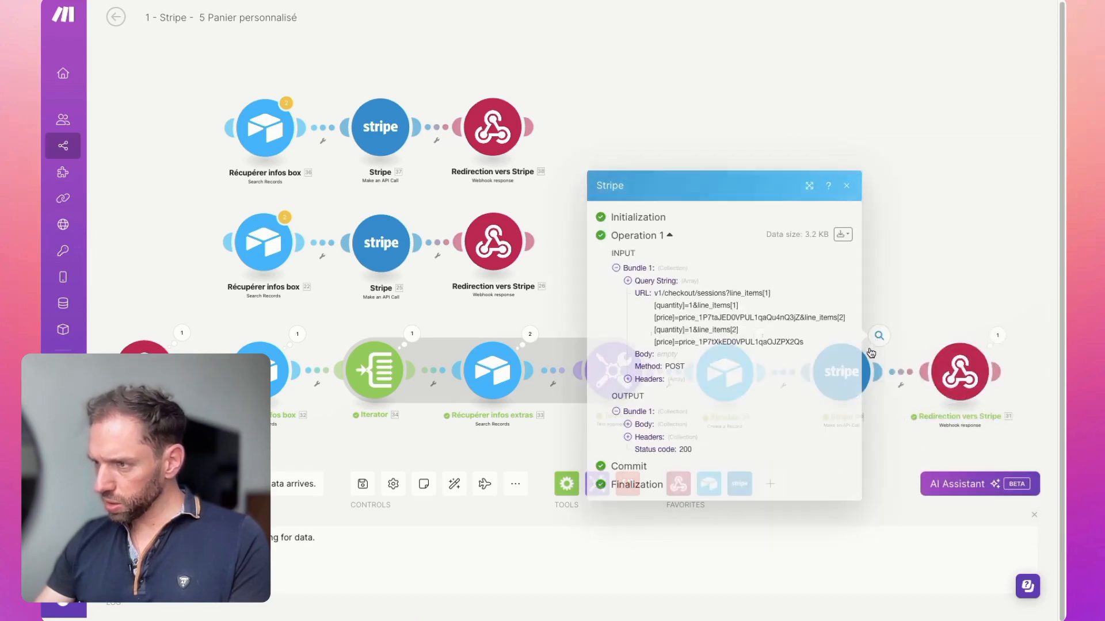
left_click(629, 280)
left_click(639, 324)
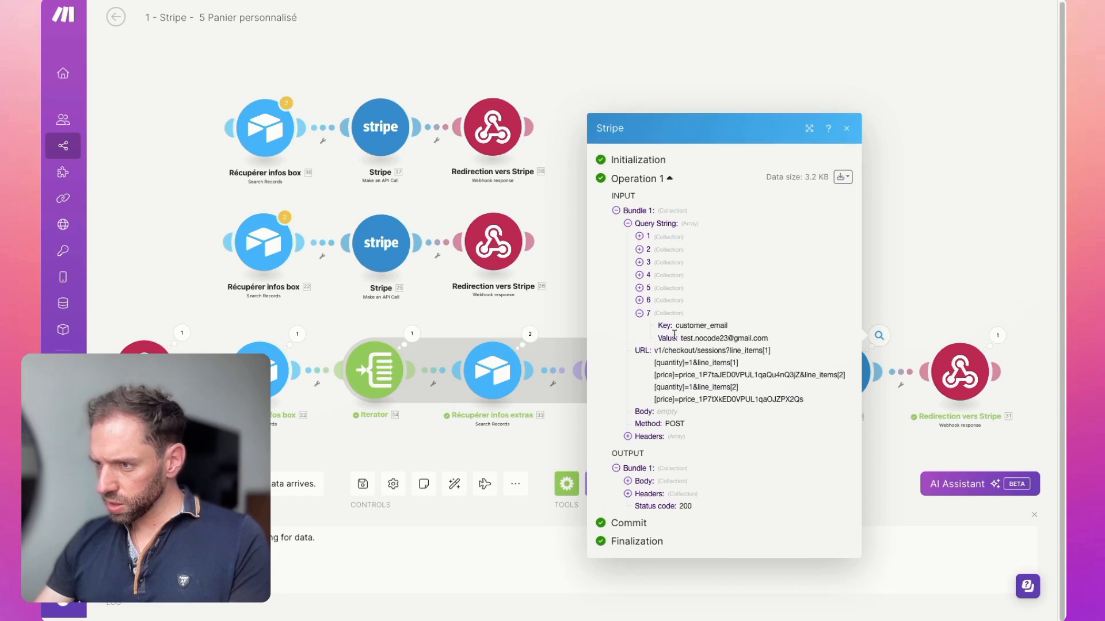
left_click(642, 300)
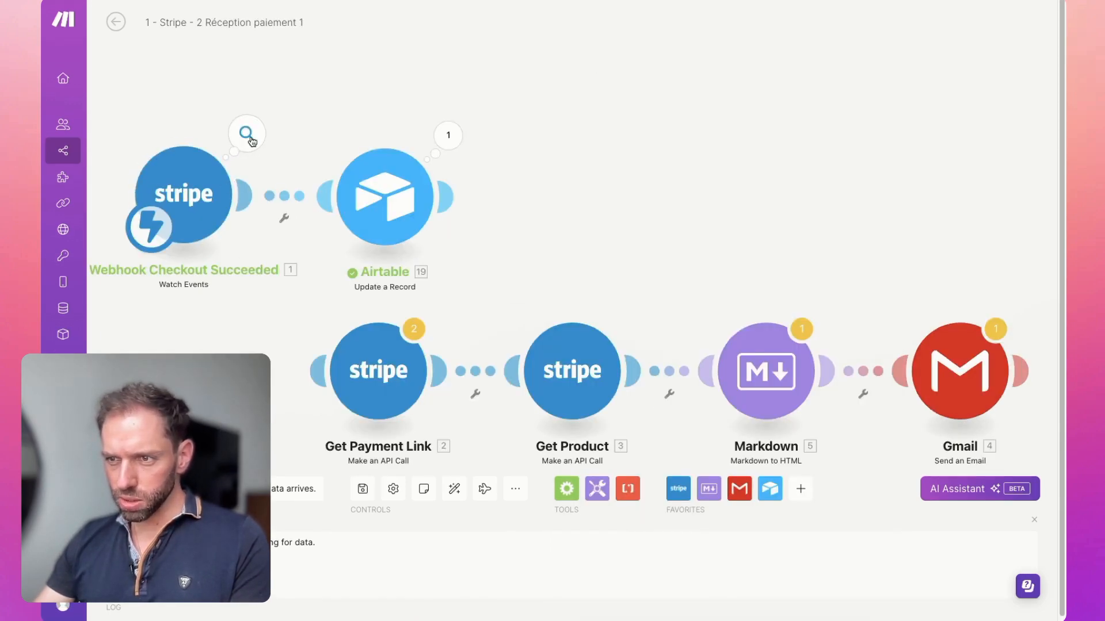
Step: In the Réception paiement 1 scenario, inspect the checkout webhook's output object for client_reference_id
left_click(246, 134)
left_click(318, 151)
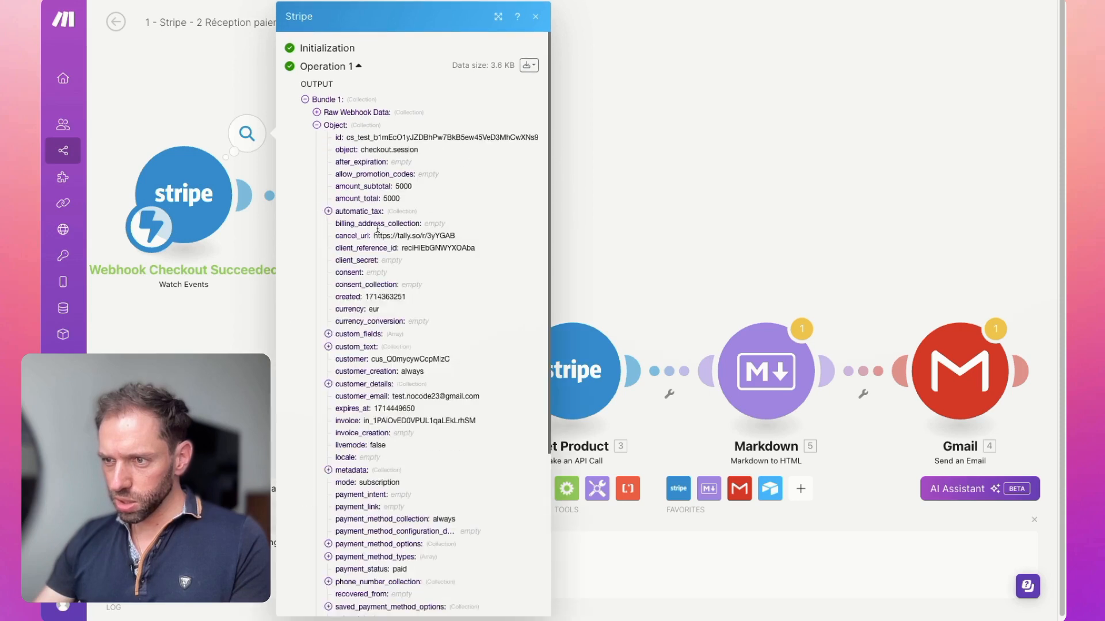
left_click_drag(343, 247, 388, 248)
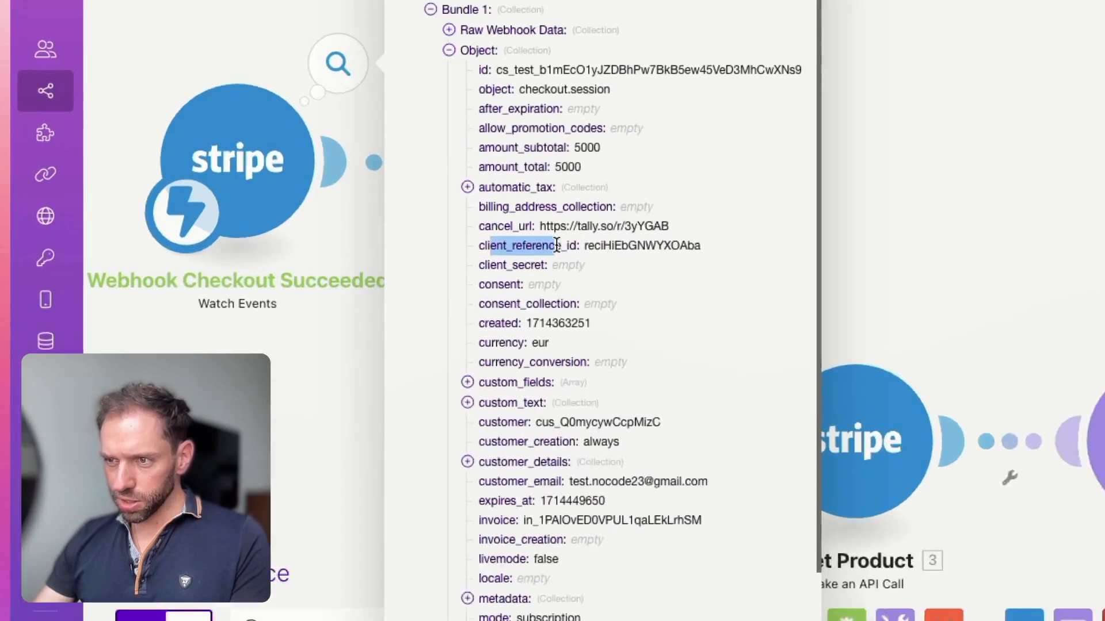
left_click_drag(475, 248, 463, 247)
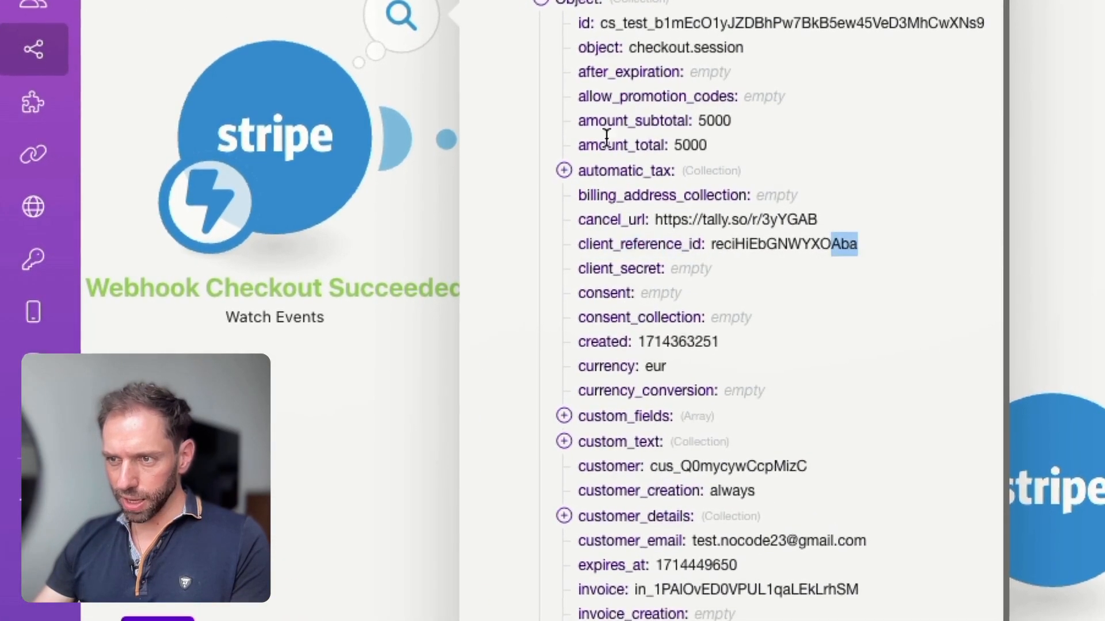
left_click(403, 369)
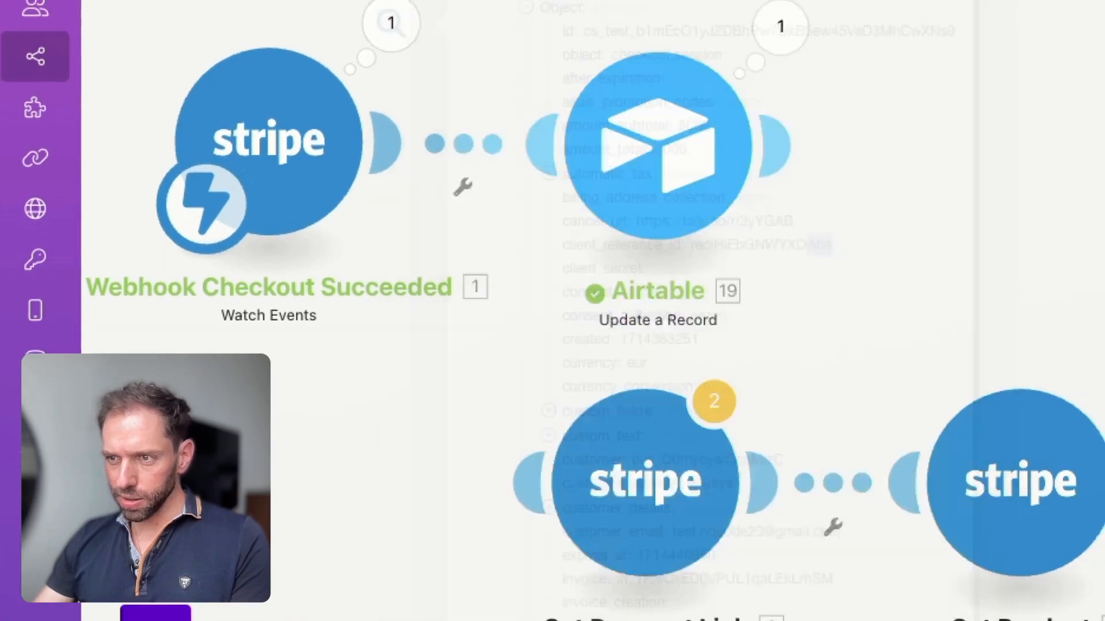
Step: Inspect the Airtable update module's run output for the Etat value, and check the order in the Commandes table
left_click(655, 147)
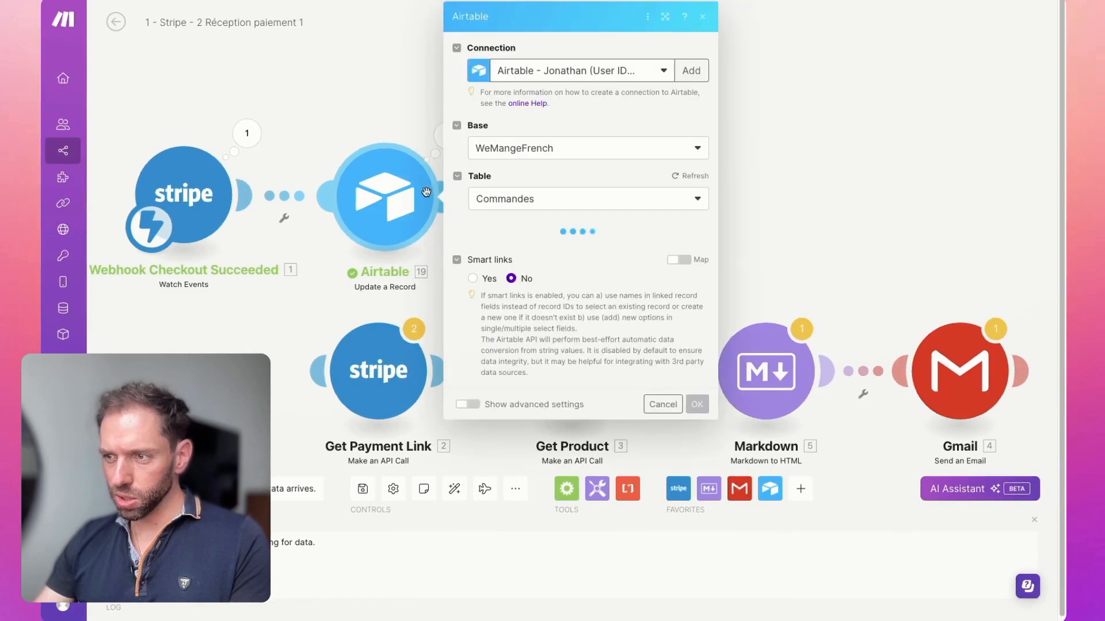
left_click(316, 153)
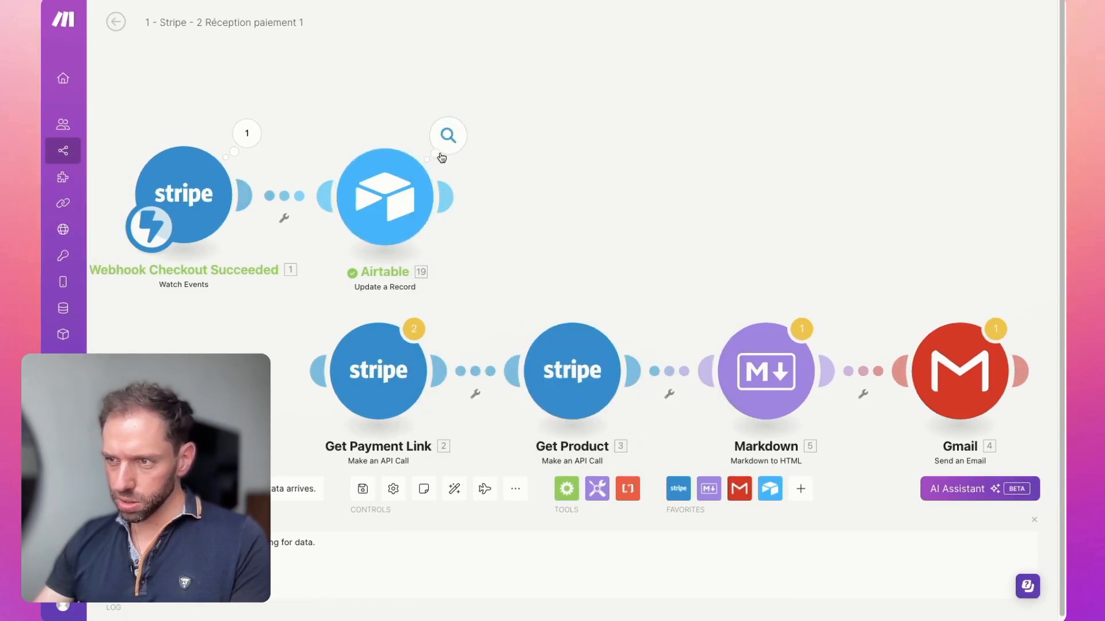
left_click(449, 135)
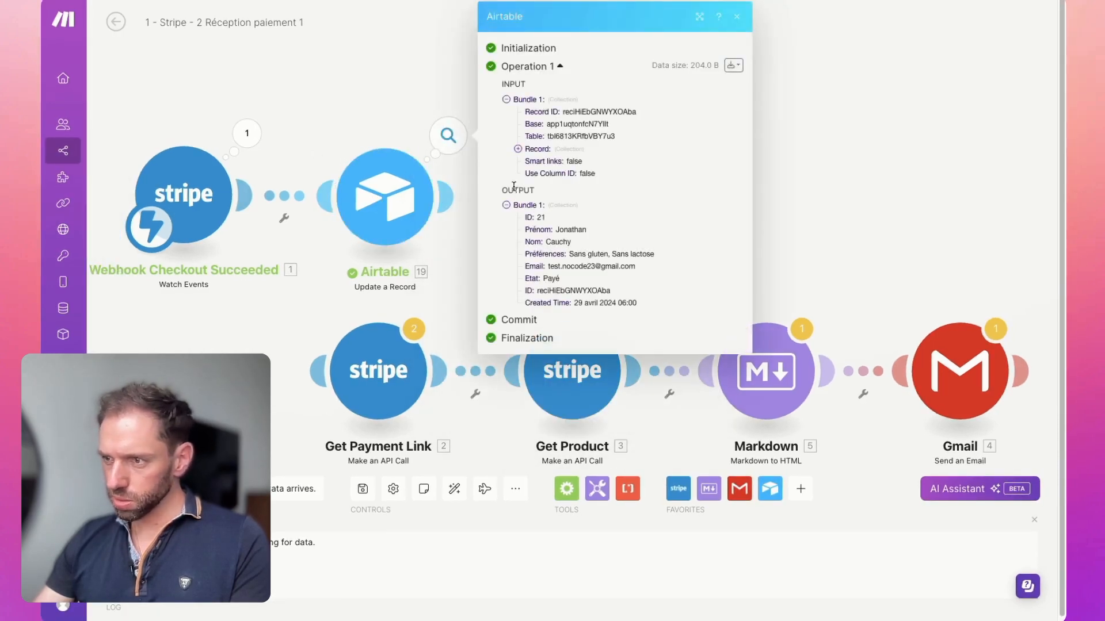
double_click(546, 278)
key("ctrl+Tab")
left_click(66, 317)
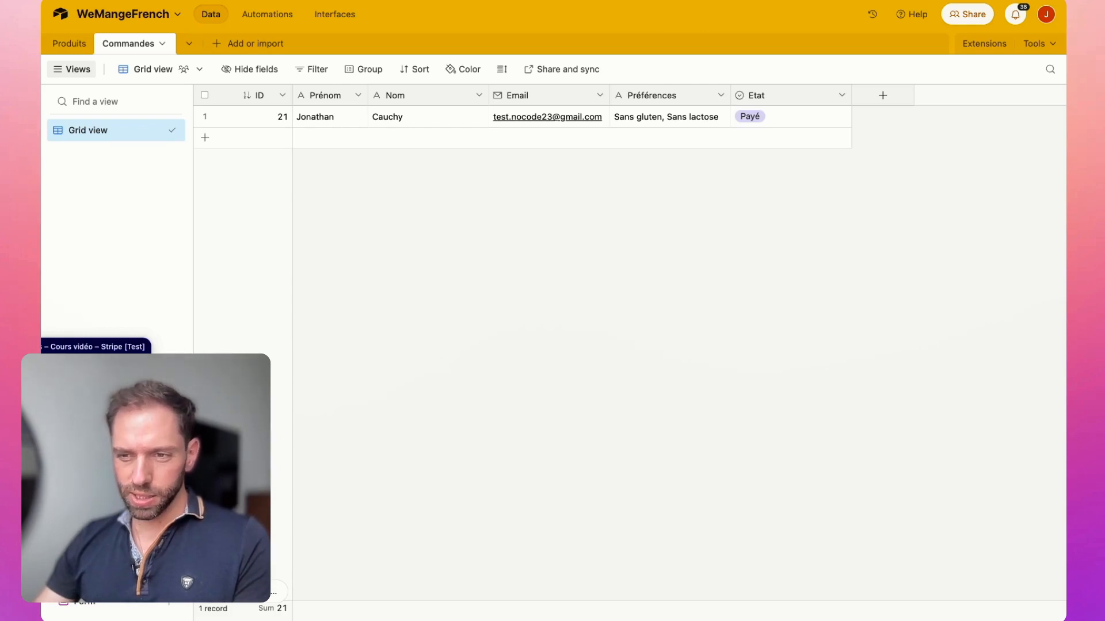
Step: Switch to the Stripe dashboard and open the Équipe et sécurité settings
left_click(42, 347)
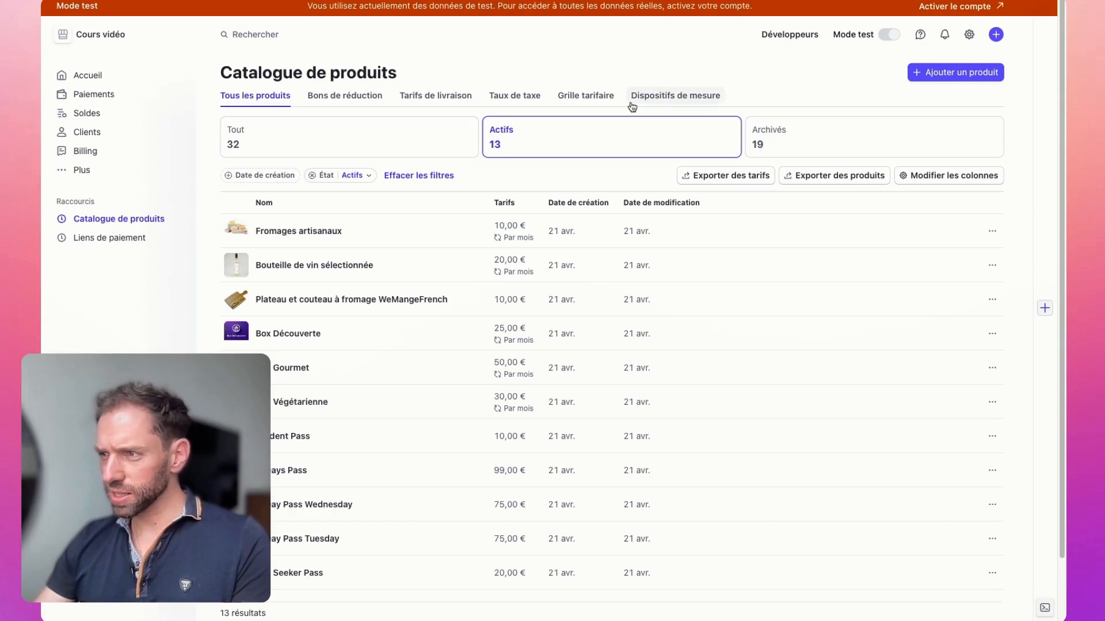
mouse_move(889, 38)
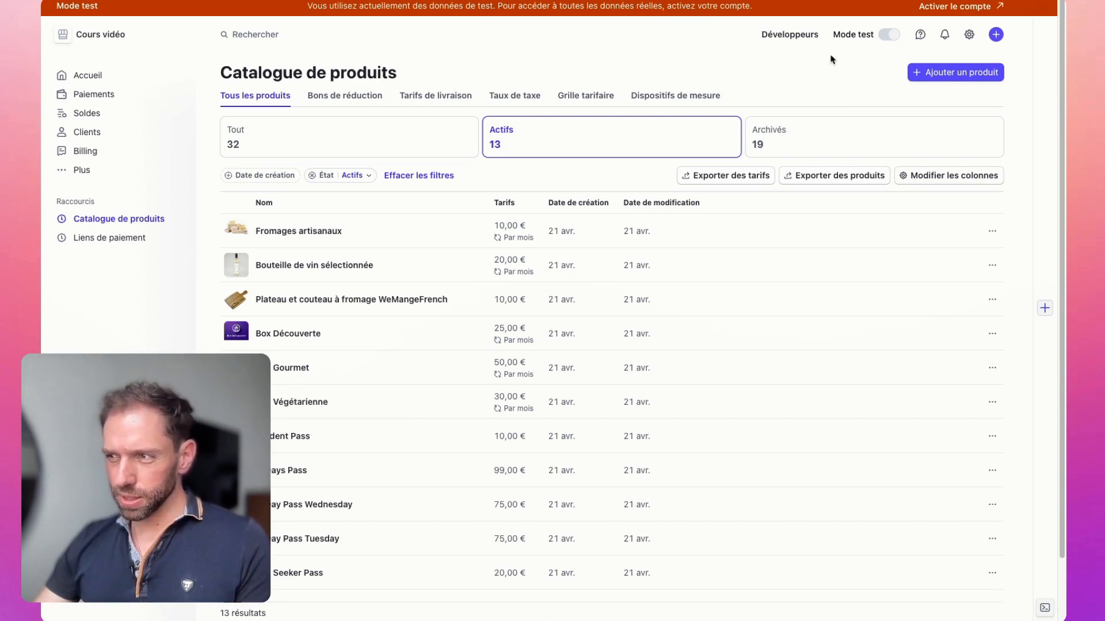
left_click(971, 36)
left_click(948, 58)
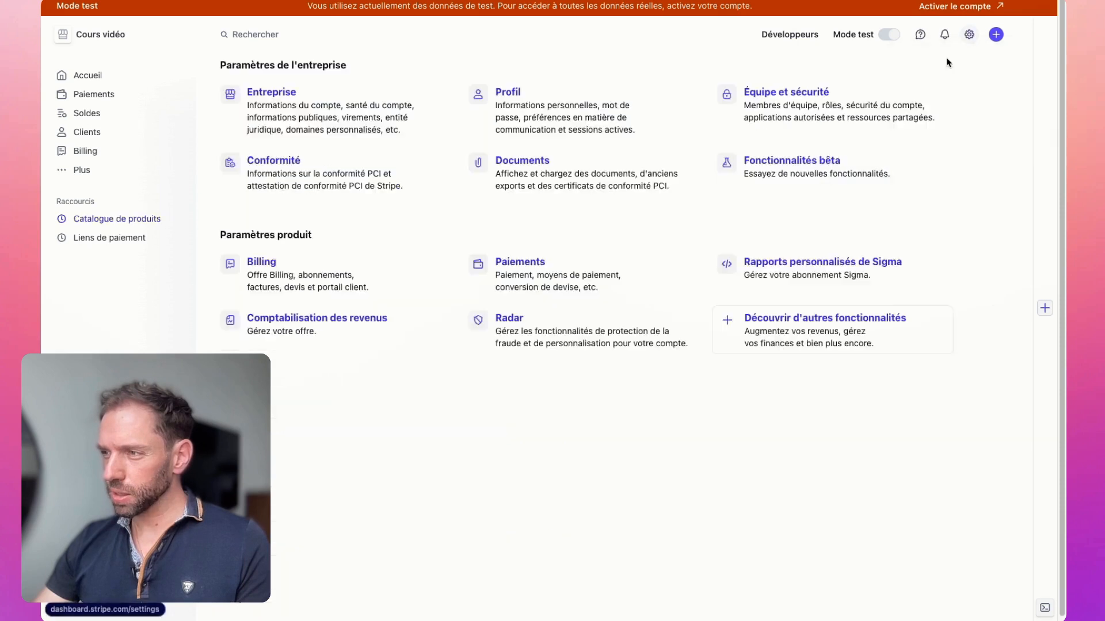
left_click(790, 94)
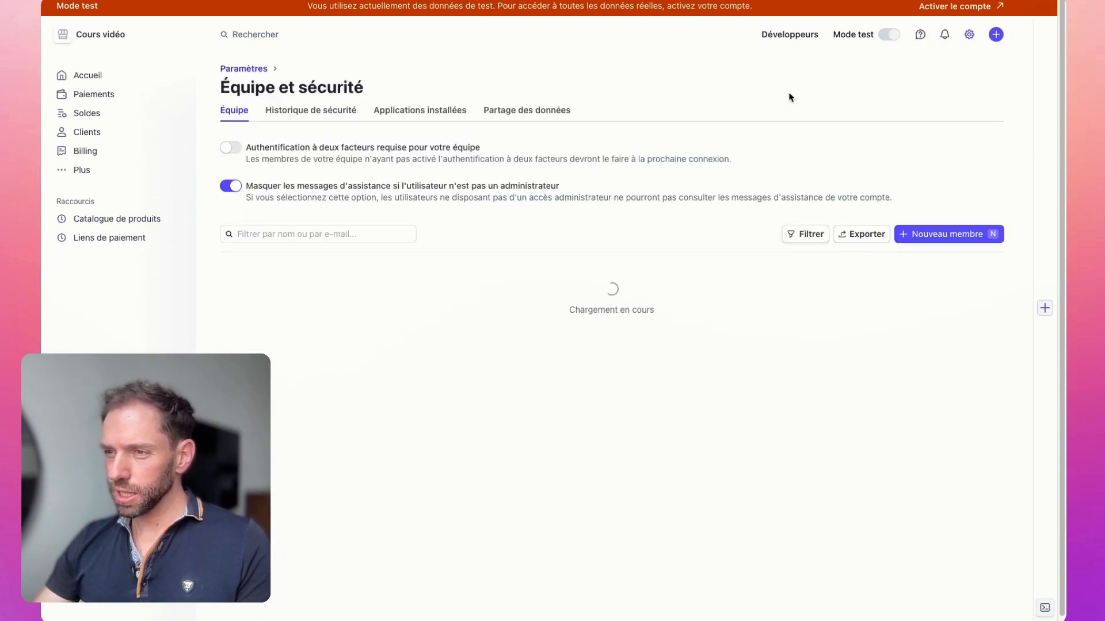